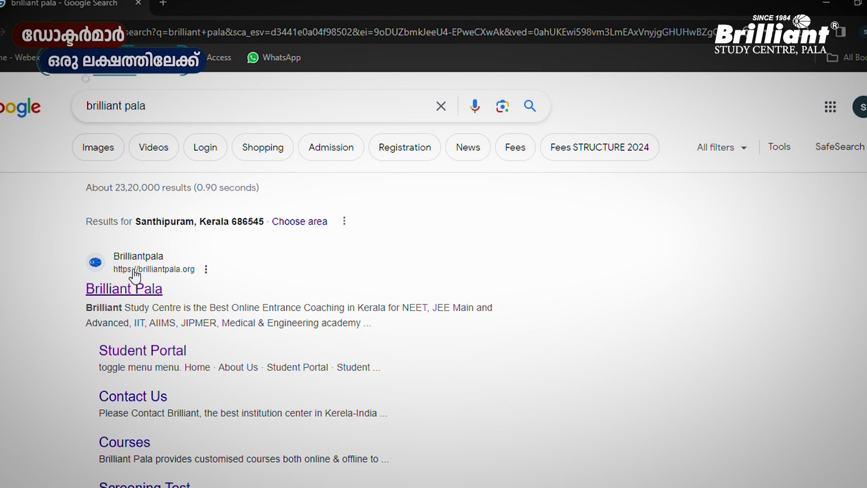
Go from the Google result to brilliantpala.org's NEET / JEE MAIN & KEAM crash course page
click(122, 290)
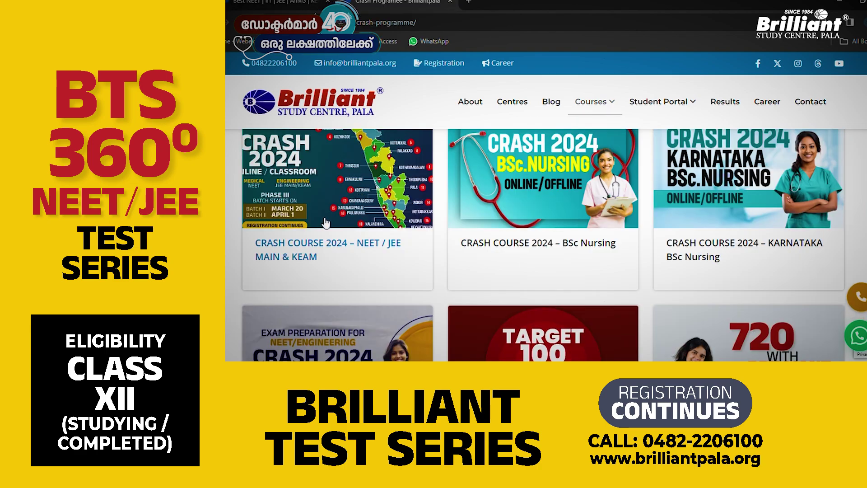
click(331, 246)
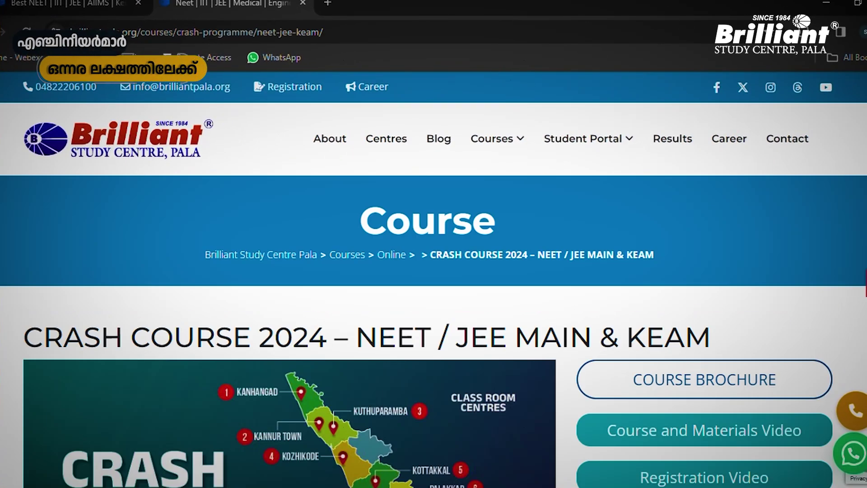
Open the COURSE BROCHURE PDF from the CRASH COURSE 2024 – NEET / JEE MAIN & KEAM page
scroll(433, 280, down, 1)
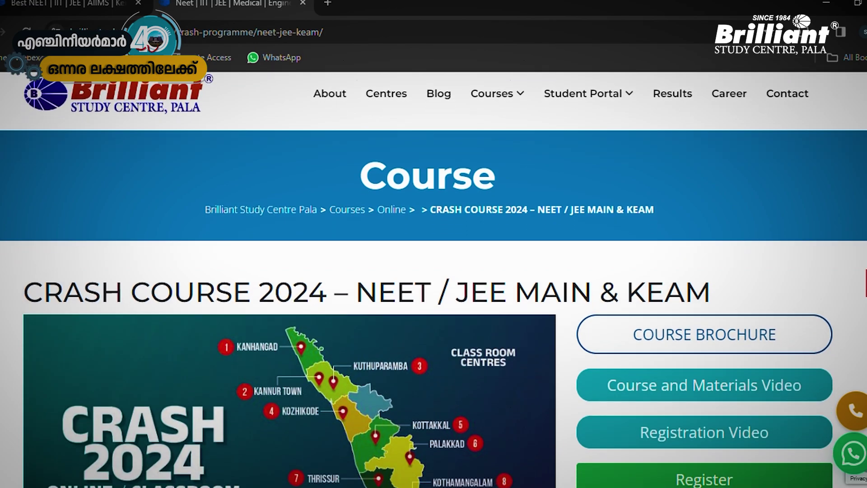
scroll(434, 280, down, 3)
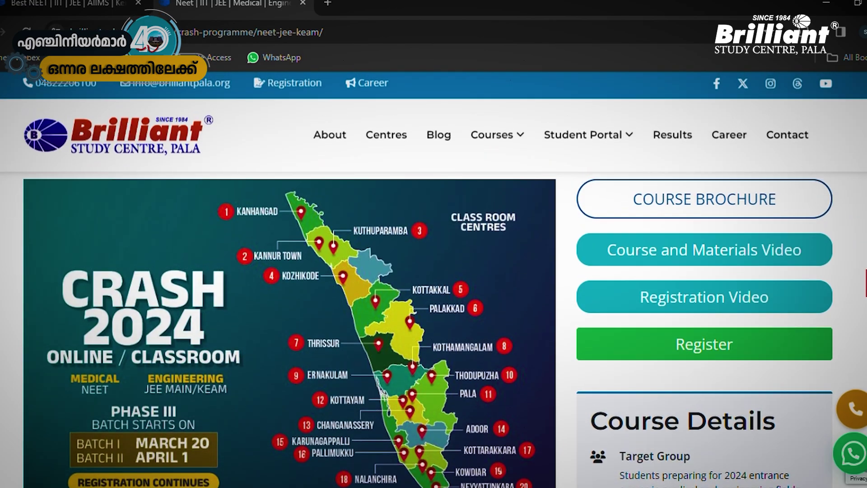
scroll(748, 184, up, 3)
scroll(748, 184, down, 3)
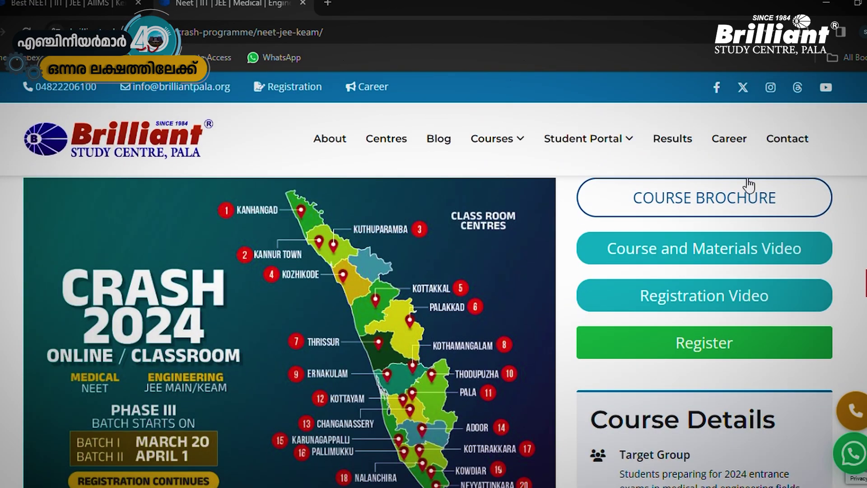
click(748, 184)
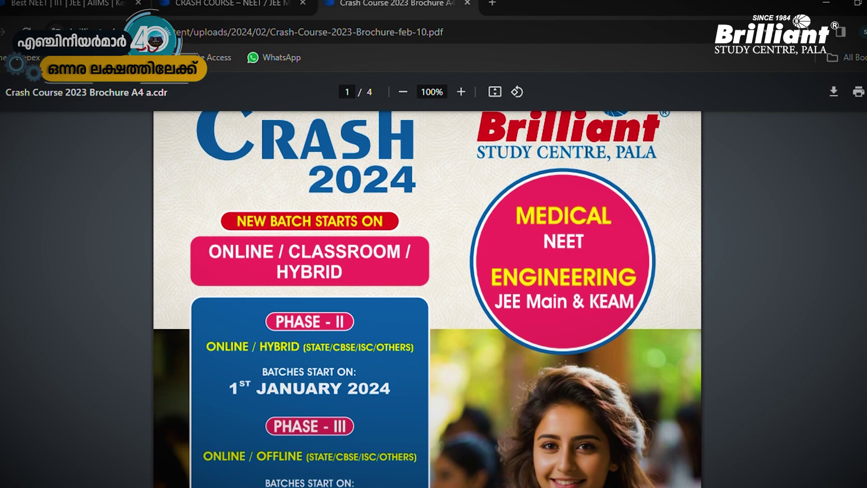
scroll(427, 298, down, 1)
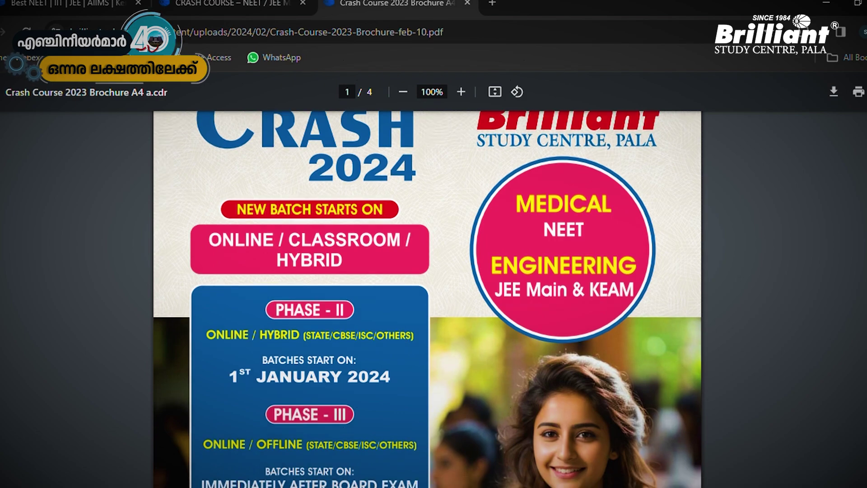
scroll(428, 298, down, 1)
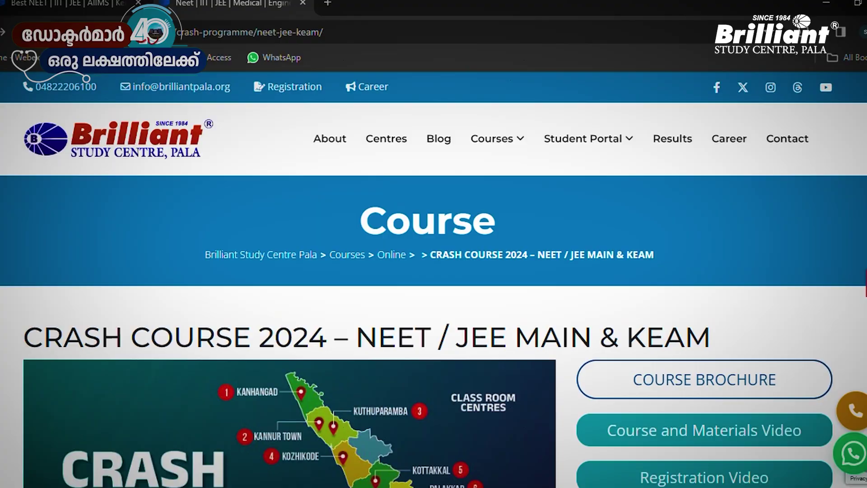
Use the green Register button on the crash course page to reach the Student ID login
scroll(434, 271, down, 5)
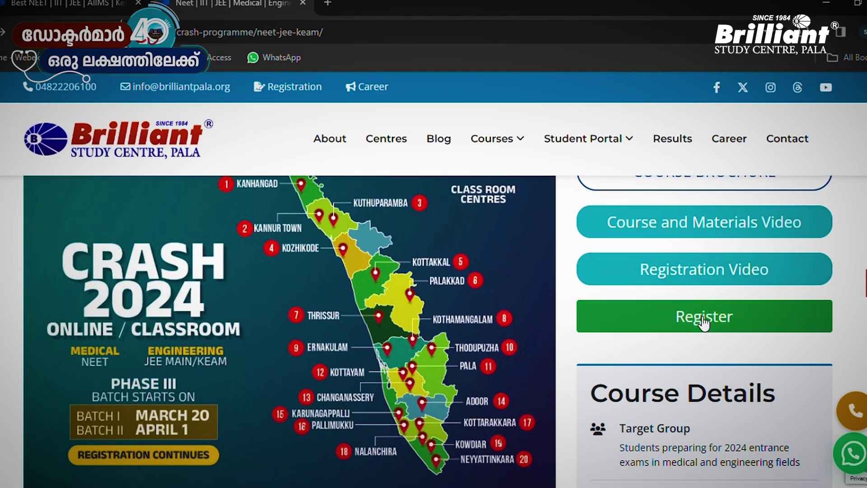
click(728, 324)
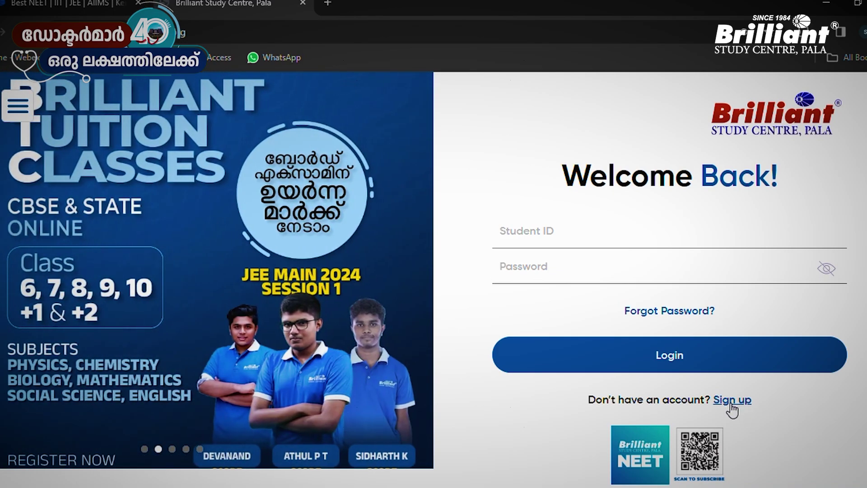
Open the new student sign-up form and enter the student's full name, mobile number and e-mail
click(731, 400)
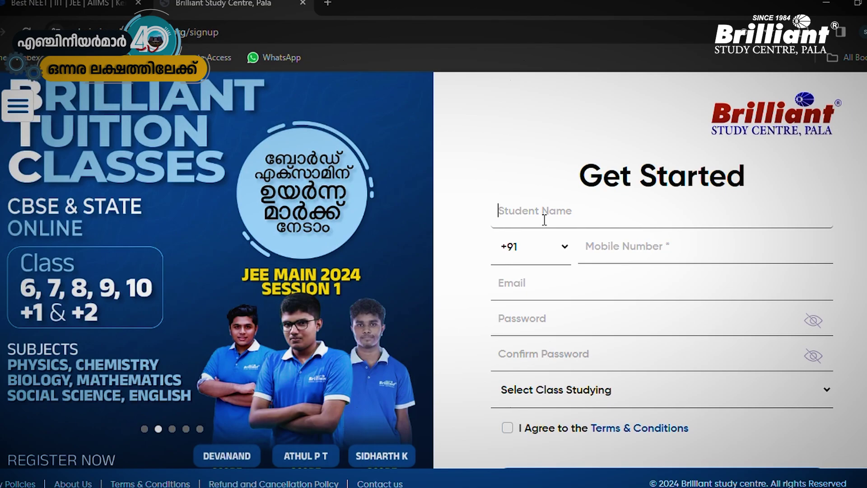
key(Tab)
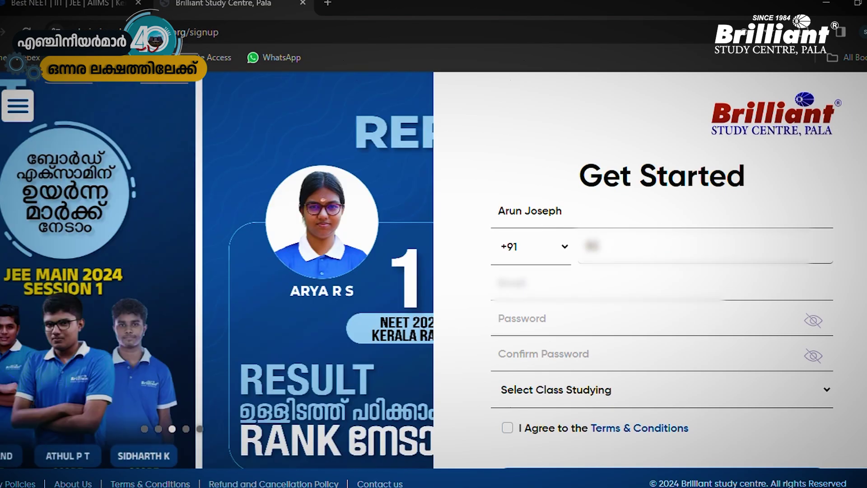
text(9876543210)
key(Tab)
Set and confirm the account password, then create the Class-XII CRASH/REPEATERS 2024 account
click(554, 325)
text(1234567)
click(532, 367)
text(123)
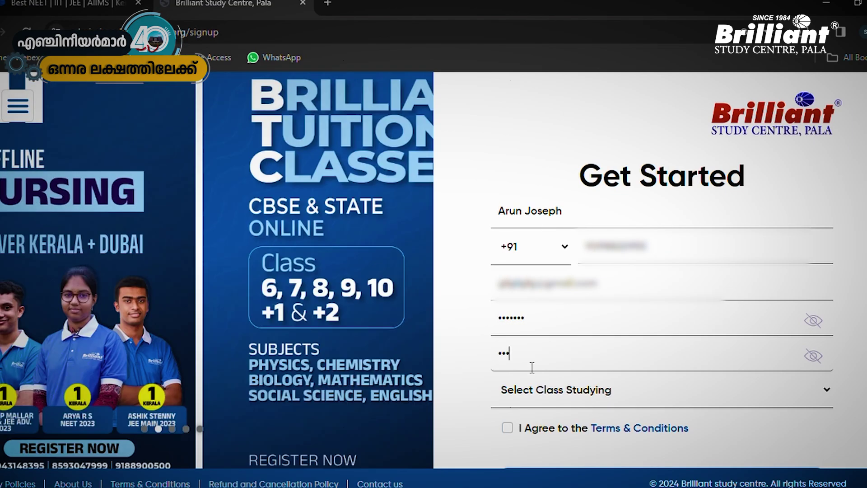
text(4567)
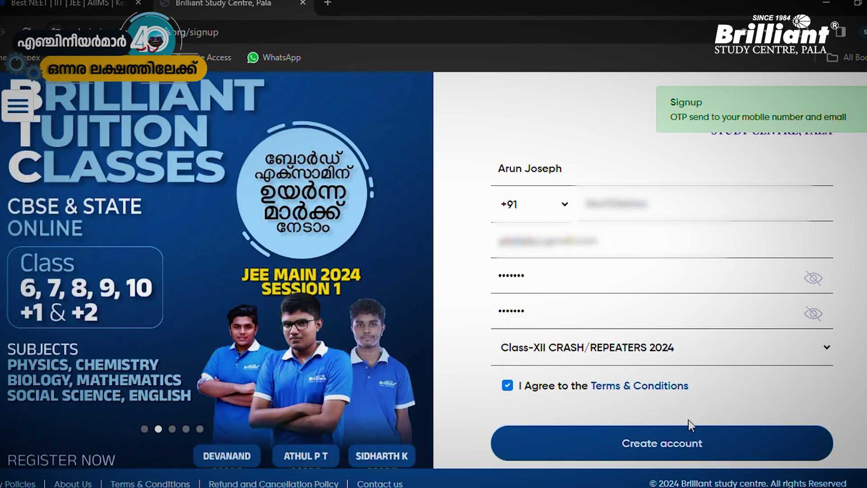
click(689, 432)
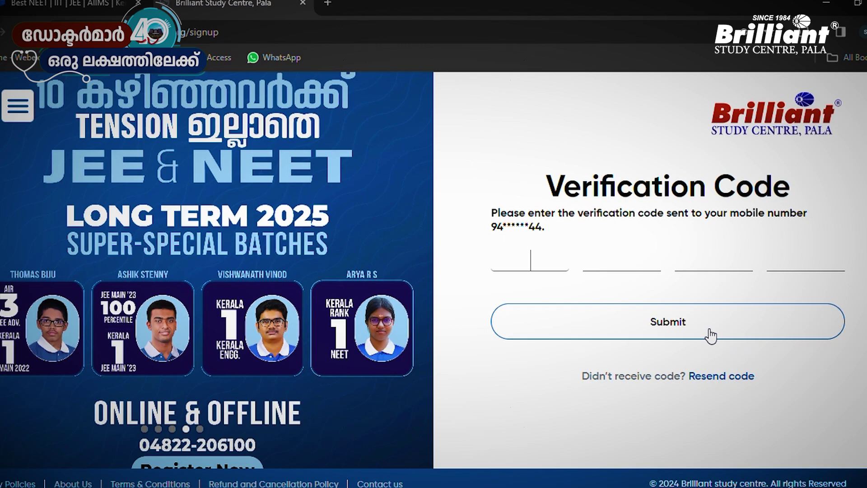
Submit the verification code to finish sign-up and land on My Courses
click(697, 317)
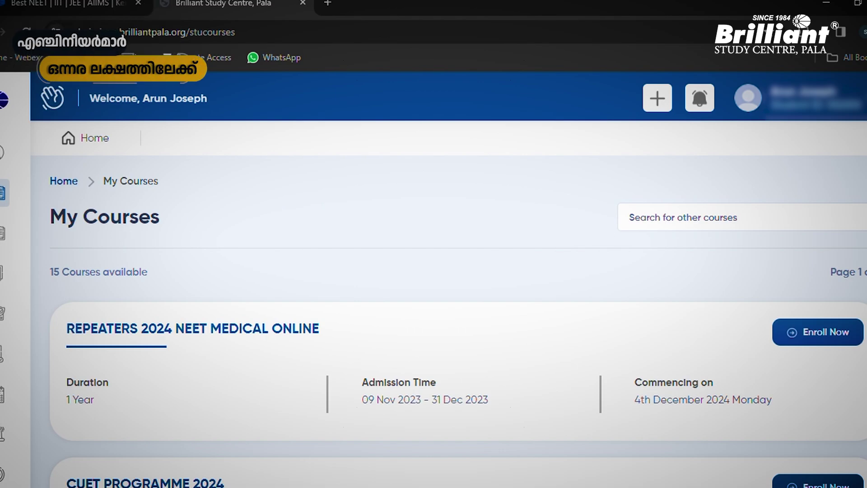
scroll(449, 303, down, 6)
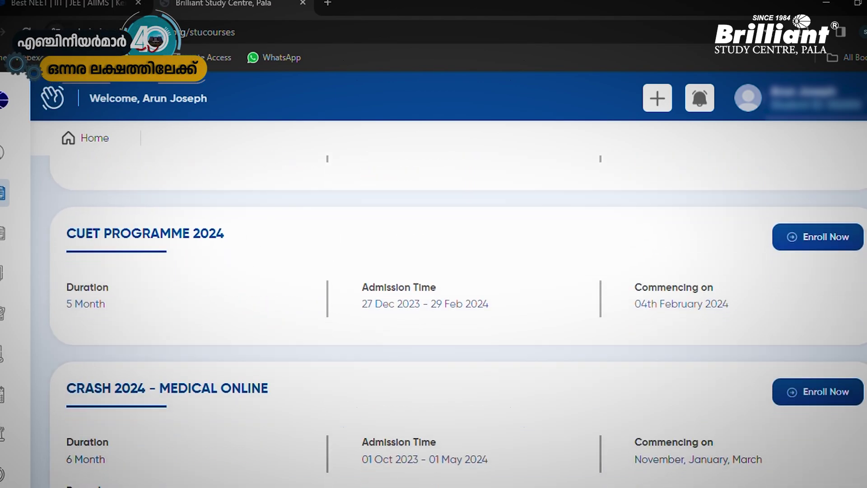
scroll(459, 323, down, 10)
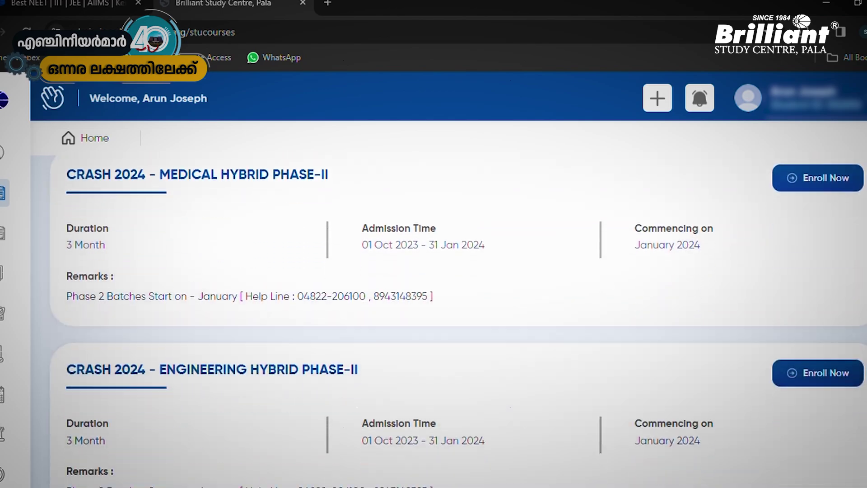
scroll(459, 322, up, 18)
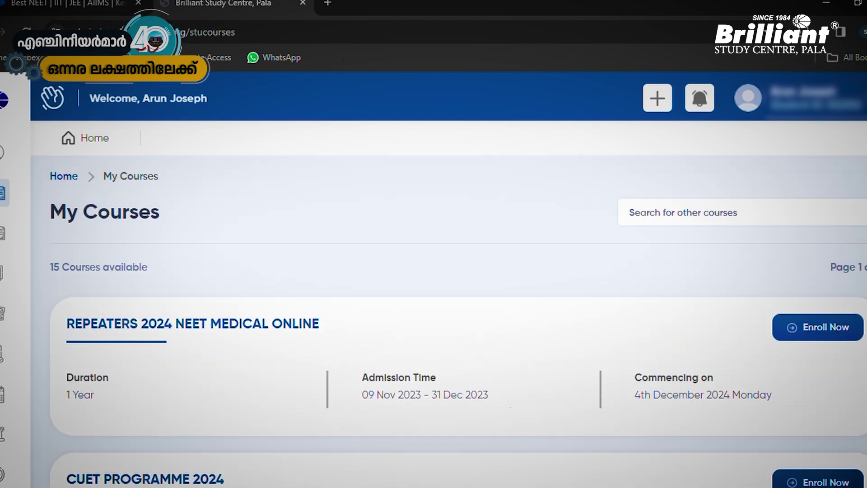
scroll(263, 267, down, 10)
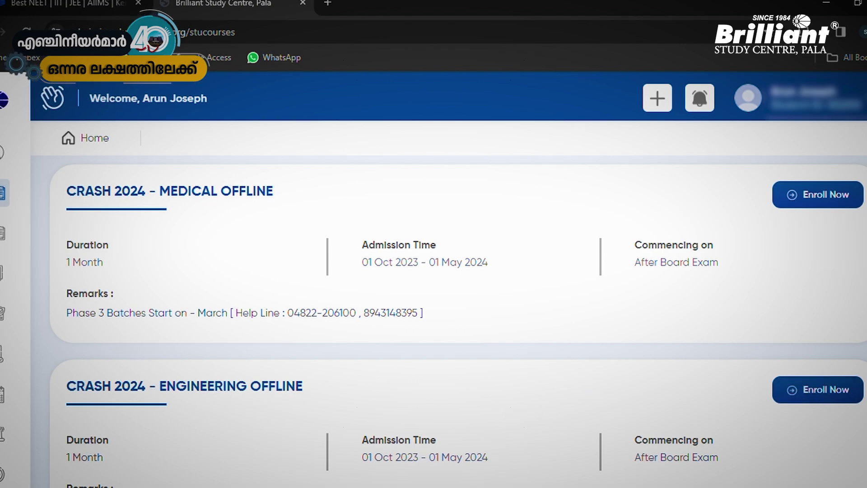
scroll(434, 271, down, 10)
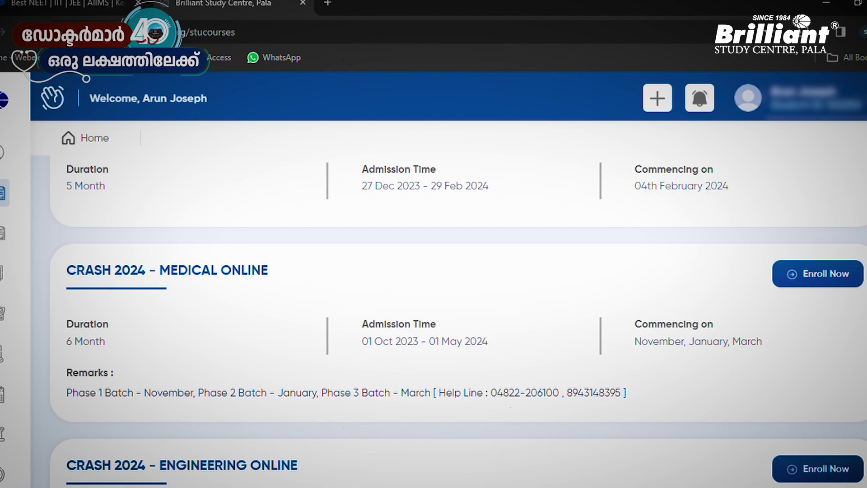
scroll(727, 247, down, 3)
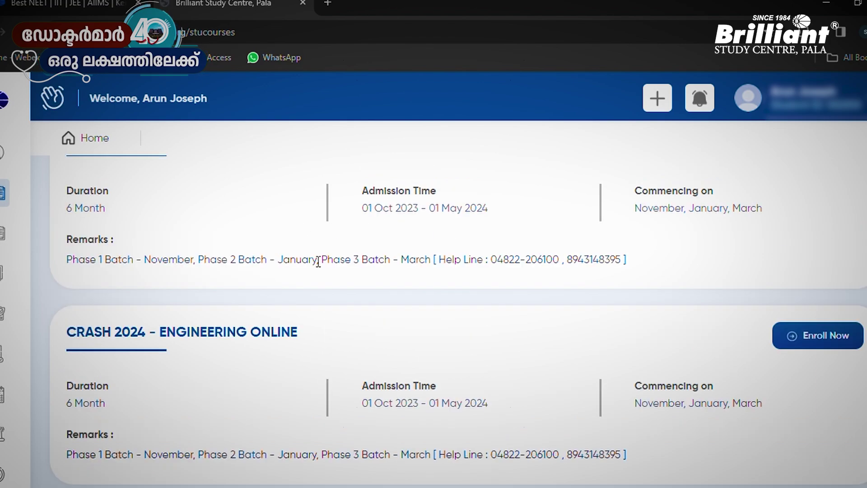
scroll(318, 261, down, 7)
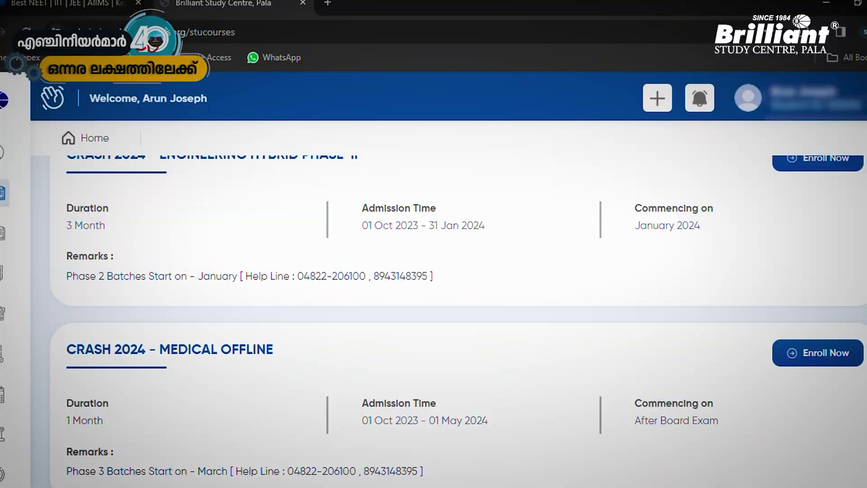
scroll(85, 347, down, 1)
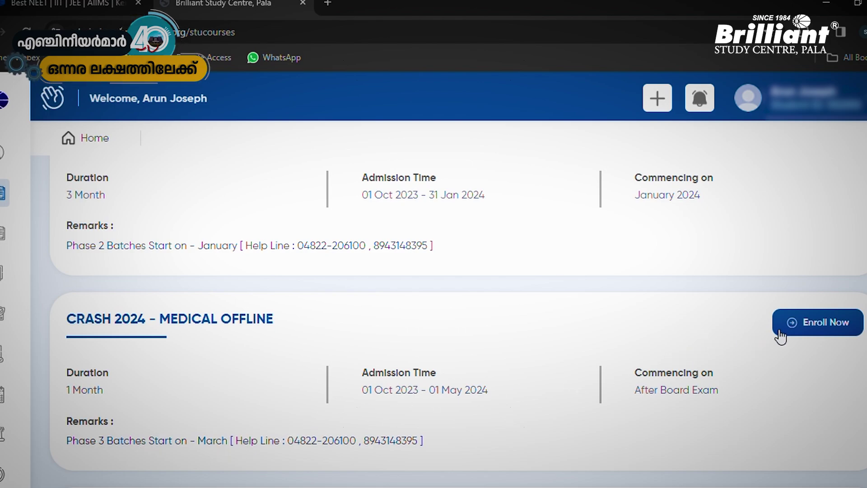
Open the CRASH 2024 - MEDICAL OFFLINE course details and select Pala as the centre
click(809, 323)
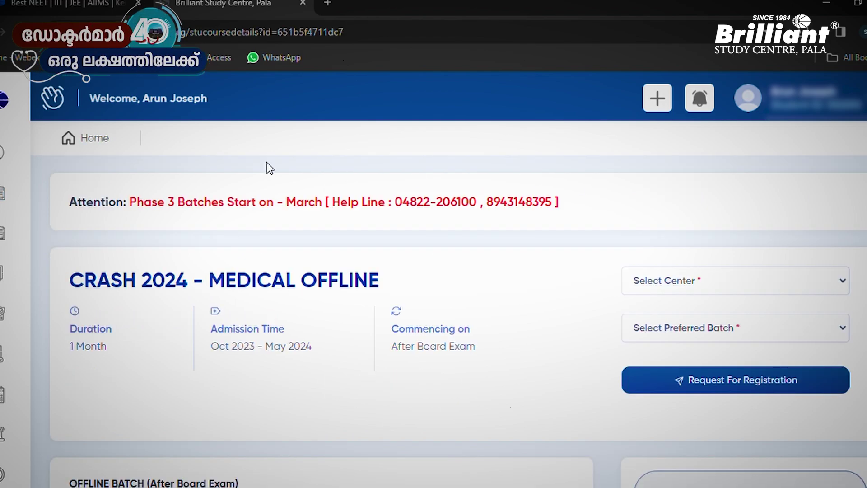
scroll(200, 170, down, 2)
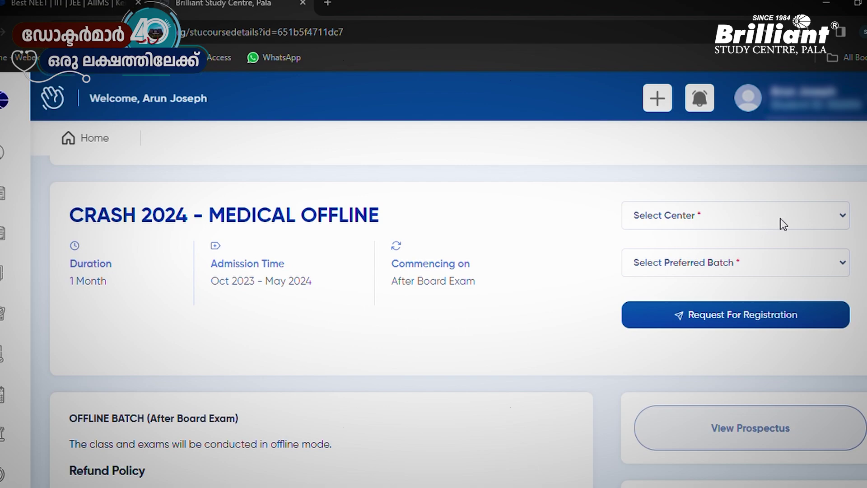
click(755, 219)
scroll(778, 258, down, 1)
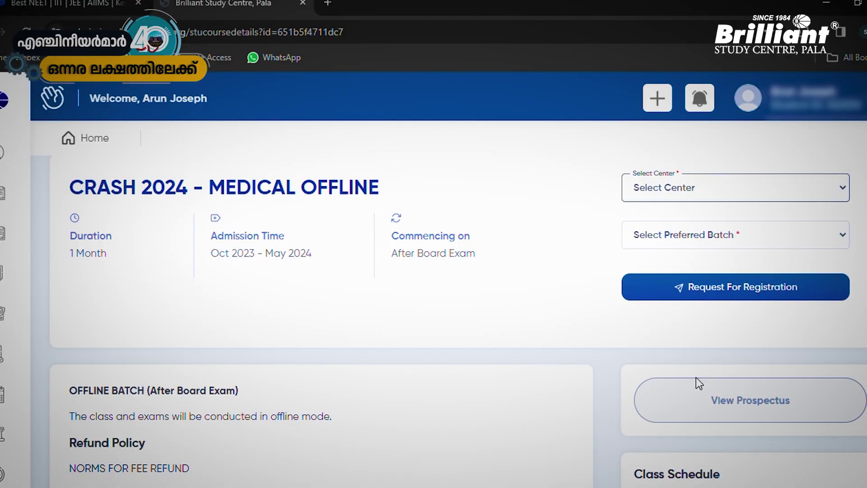
key(Down)
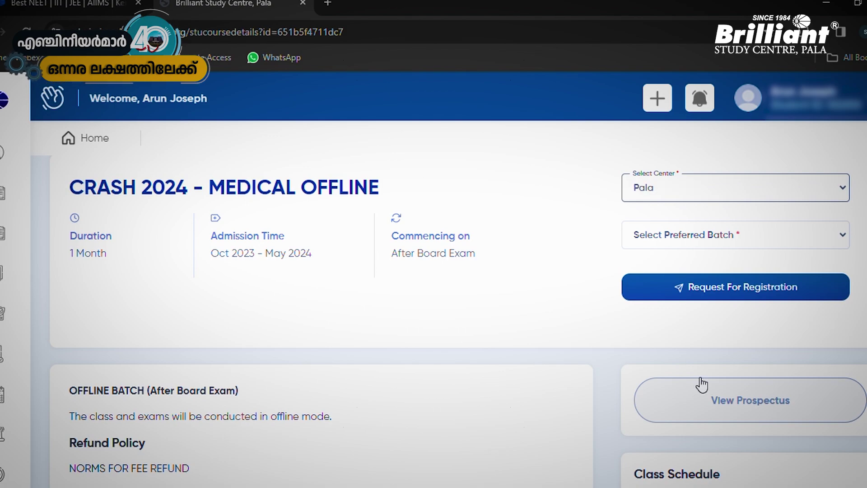
key(Tab)
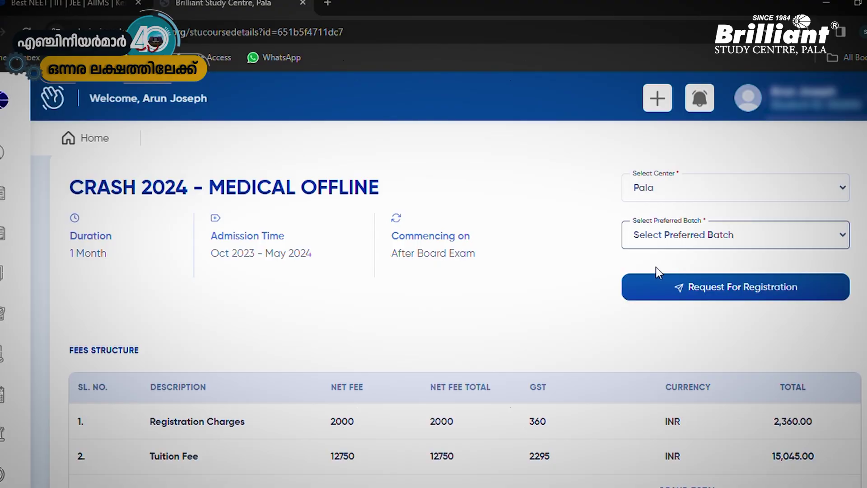
Set the preferred batch to 20th March 2024, showing 17,405.00 total fees
click(656, 266)
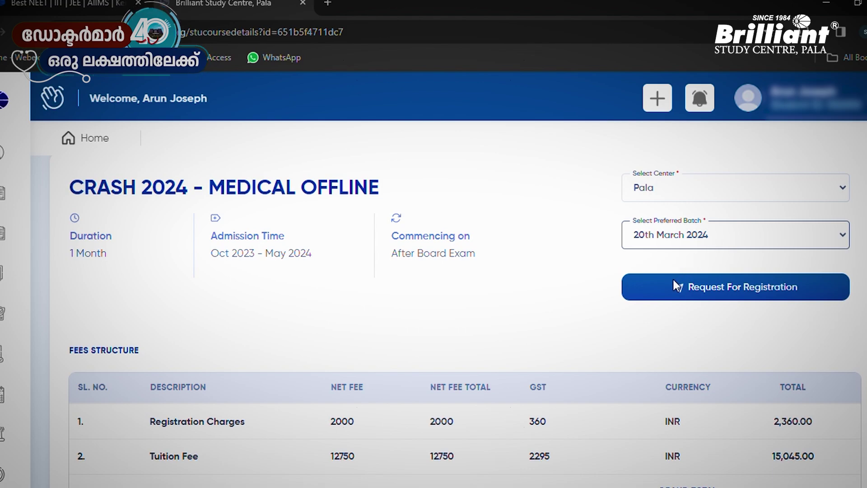
key(Down)
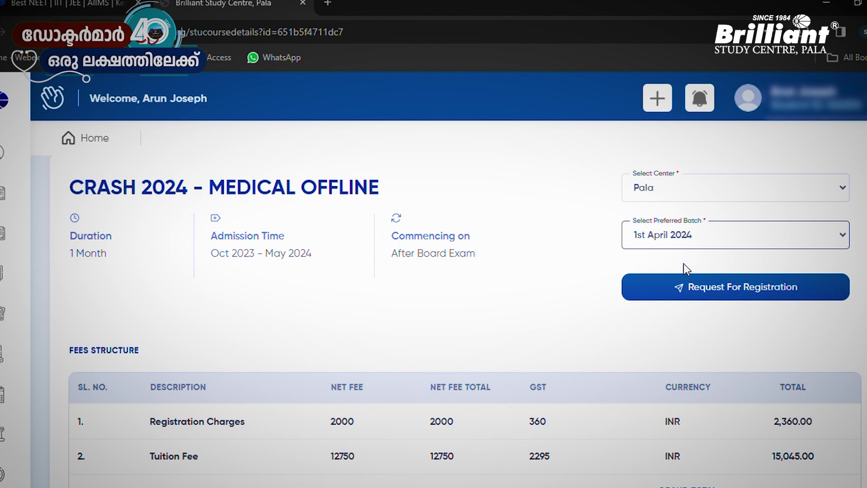
key(Up)
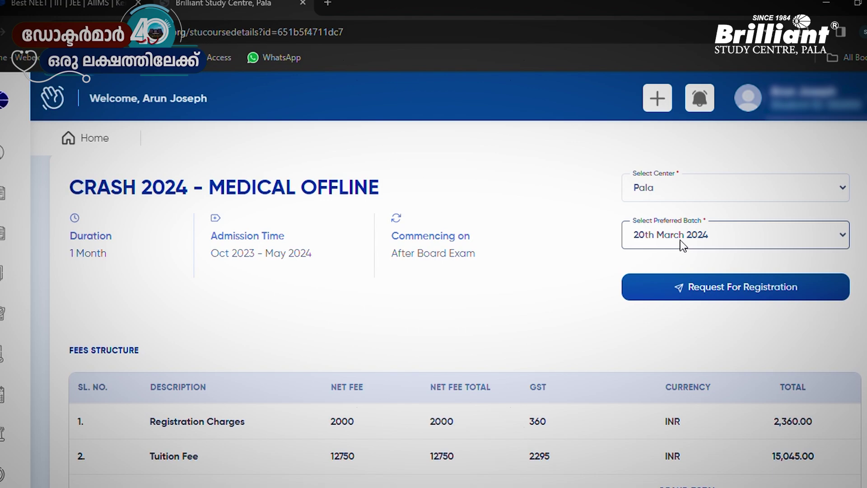
scroll(754, 246, up, 1)
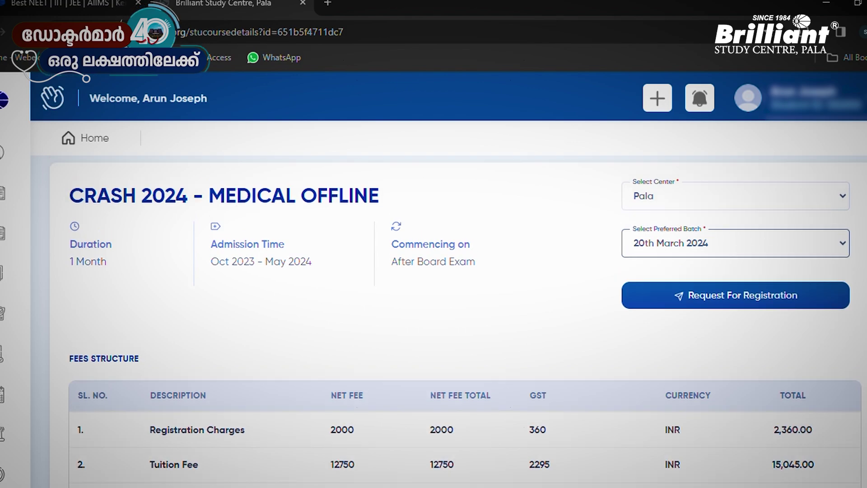
scroll(458, 322, down, 2)
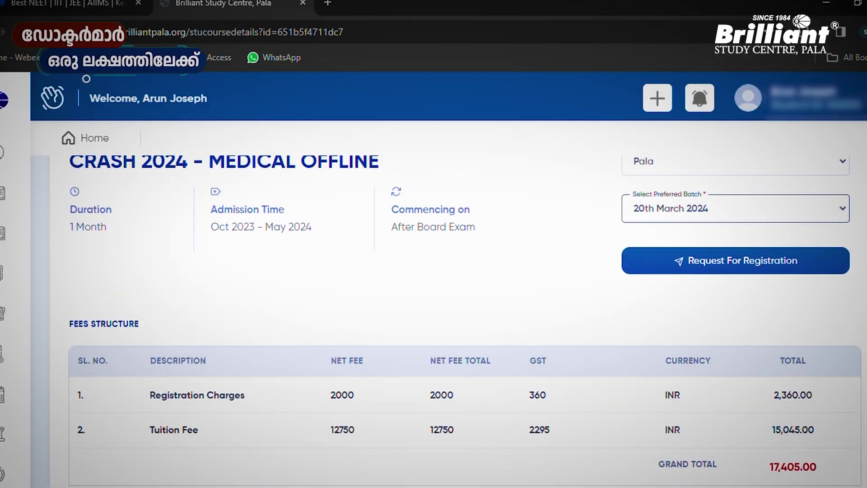
scroll(708, 303, up, 1)
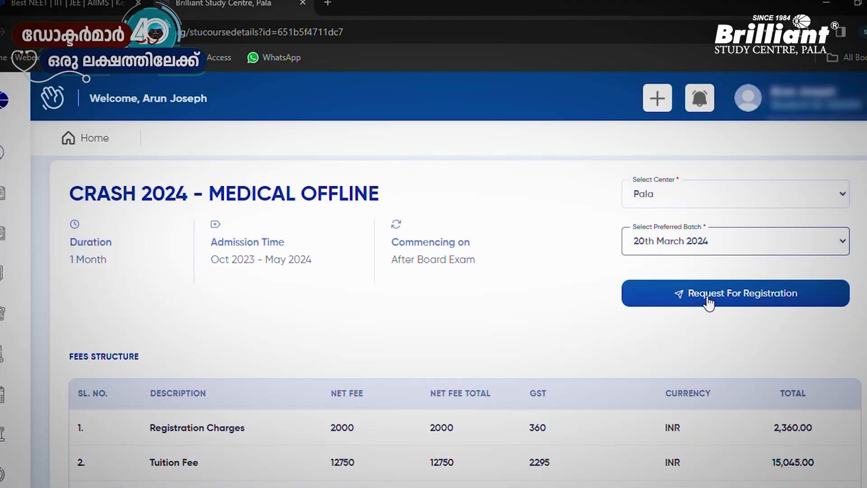
Request registration for the course and enter the Class X roll number
click(763, 289)
scroll(433, 316, down, 1)
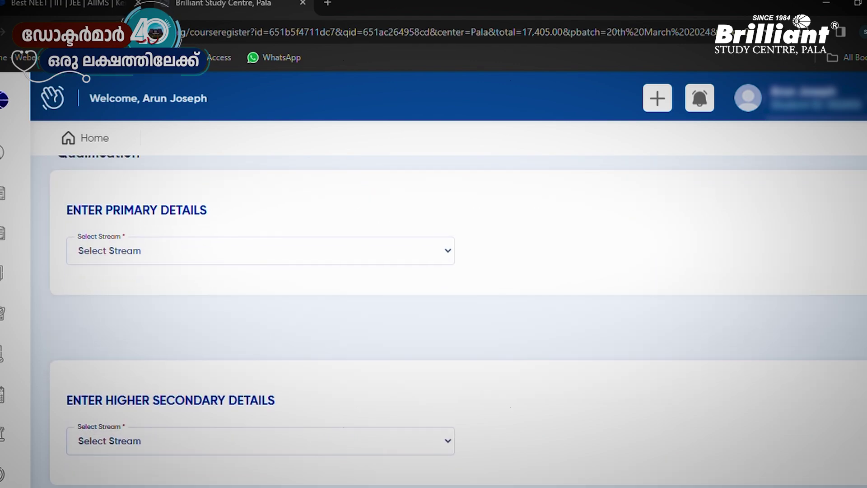
scroll(433, 316, up, 1)
scroll(434, 316, down, 5)
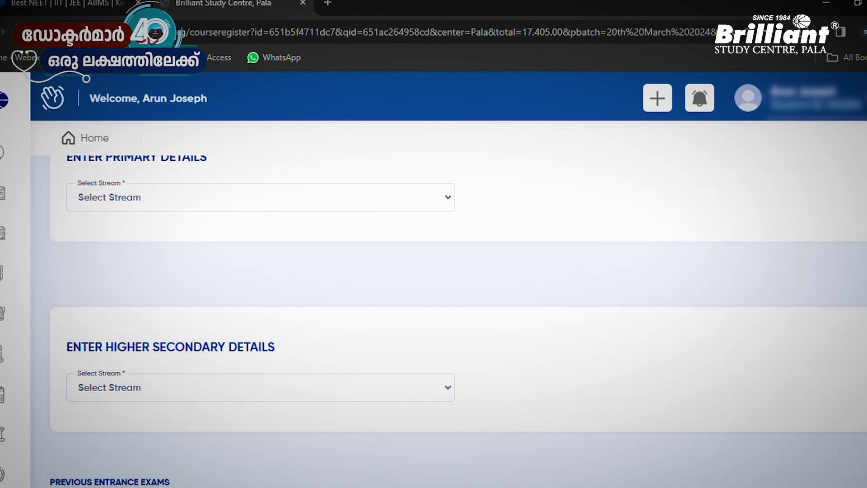
scroll(433, 316, up, 5)
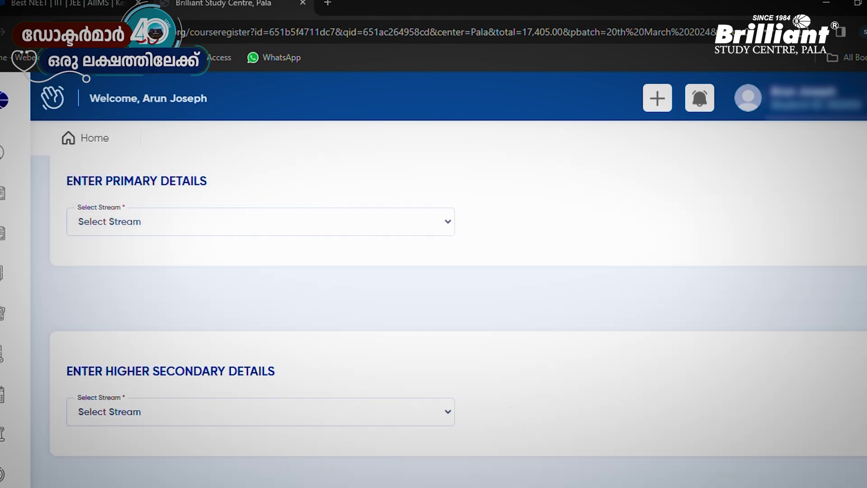
click(370, 338)
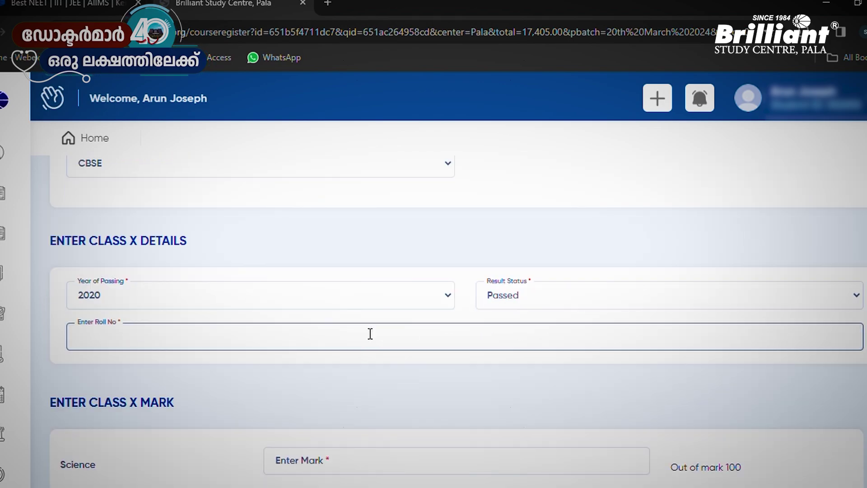
text(867678786786486876)
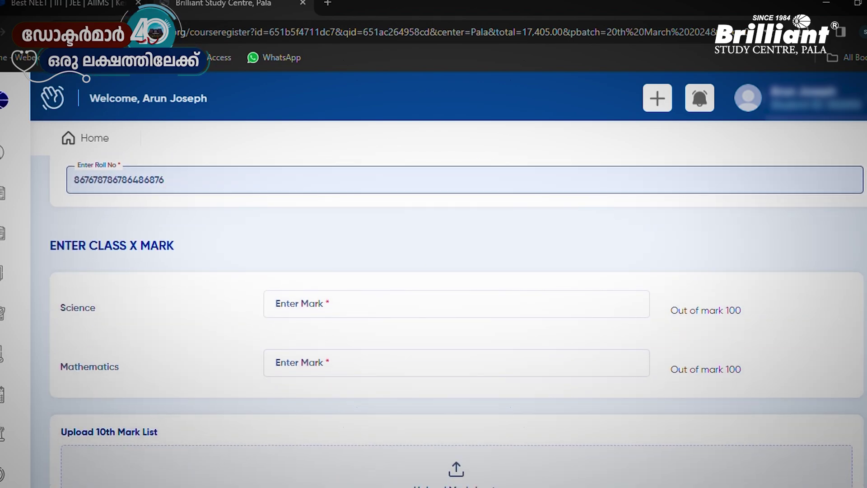
click(440, 305)
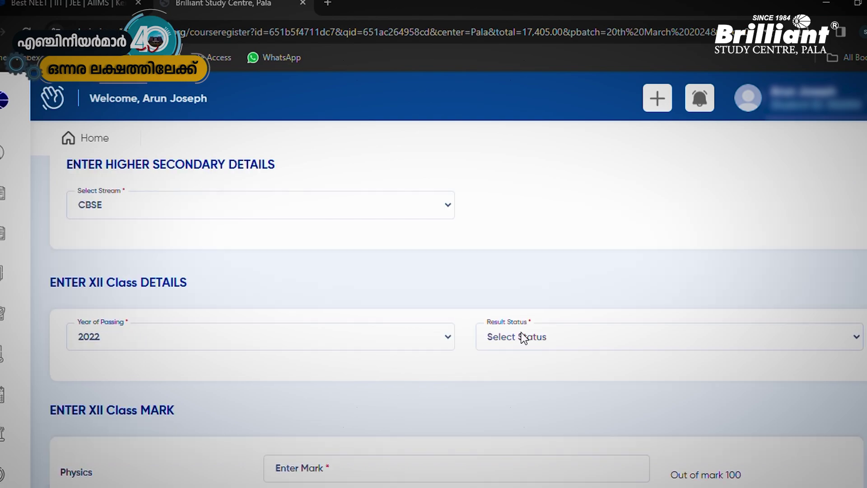
Mark the Class XII result as Passed and enter subject marks 85, 95 and 90
click(519, 336)
click(512, 380)
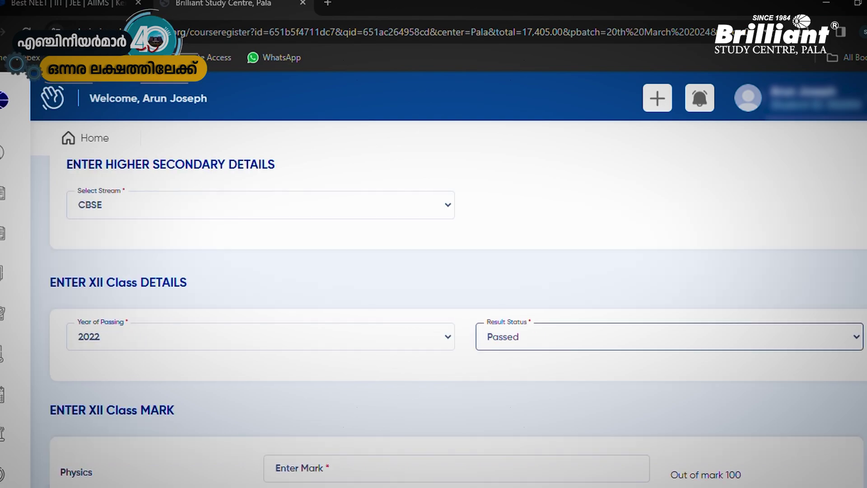
scroll(271, 338, down, 4)
key(Tab)
text(85)
key(Tab)
text(95)
key(Tab)
text(90)
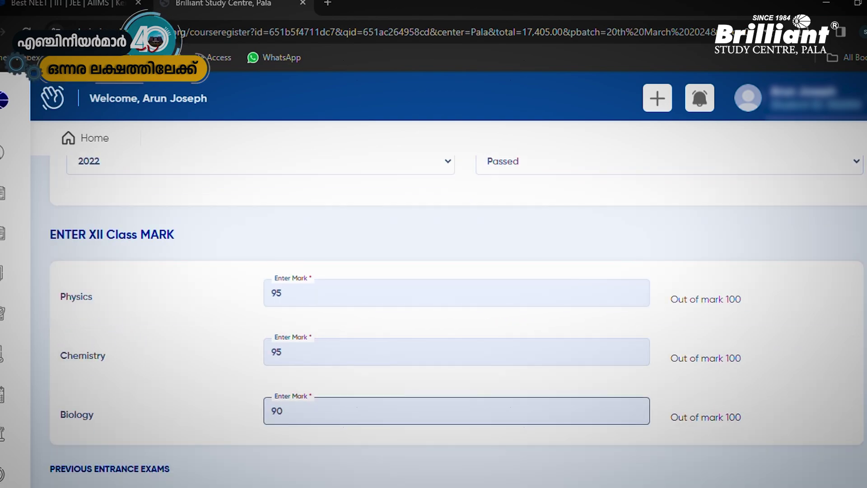
scroll(96, 254, down, 5)
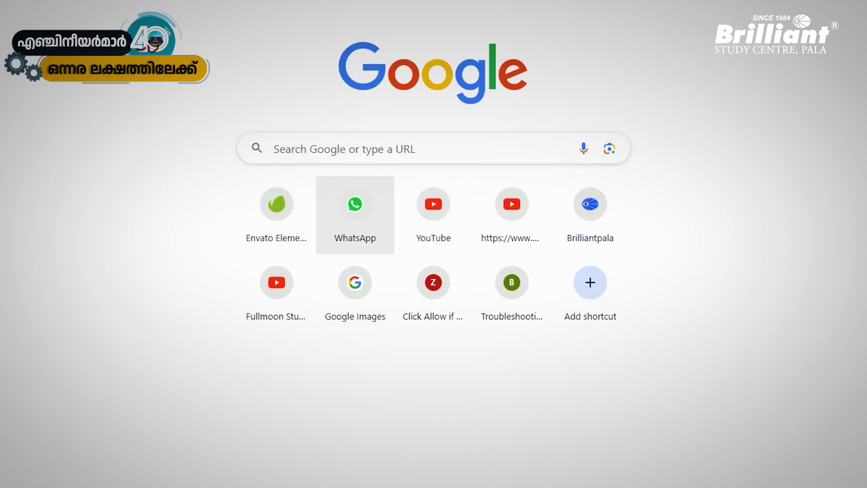
Search Google for 'MERGE PDF' and open iLovePDF's Merge PDF files page
click(406, 148)
text(MERGE)
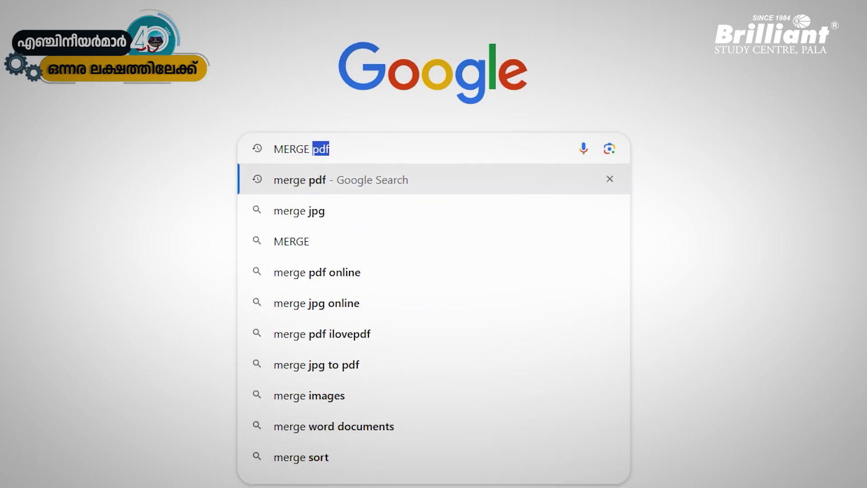
text(PDF)
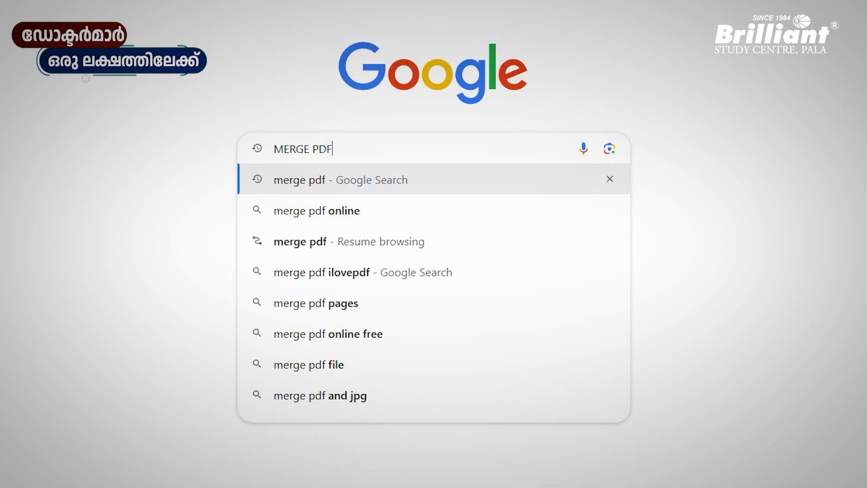
key(Return)
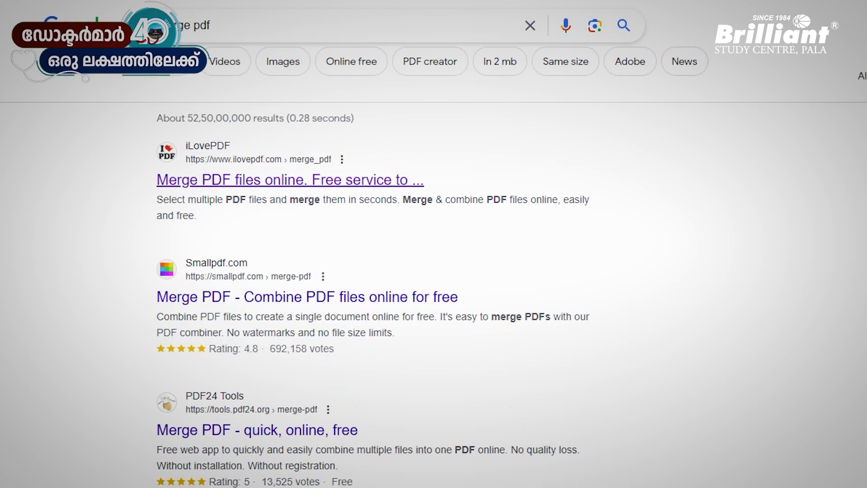
click(289, 180)
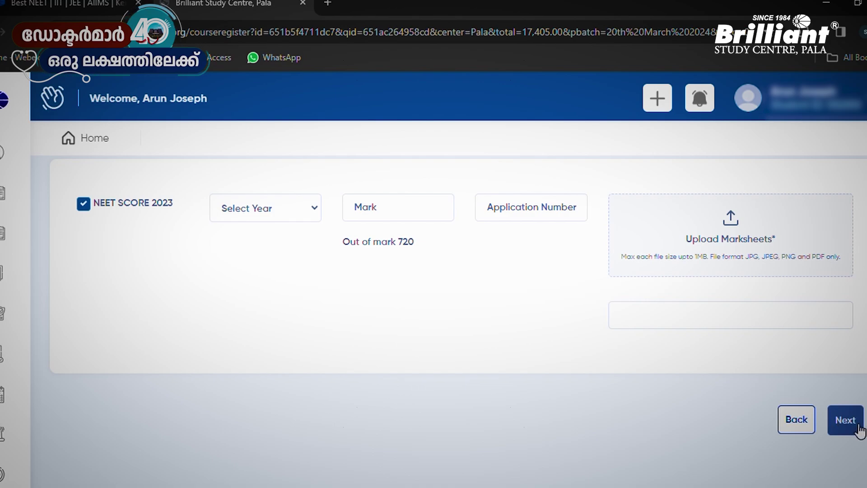
Review the Class X/XII details and marksheets, then confirm the CRASH 2024 - MEDICAL OFFLINE request
click(858, 427)
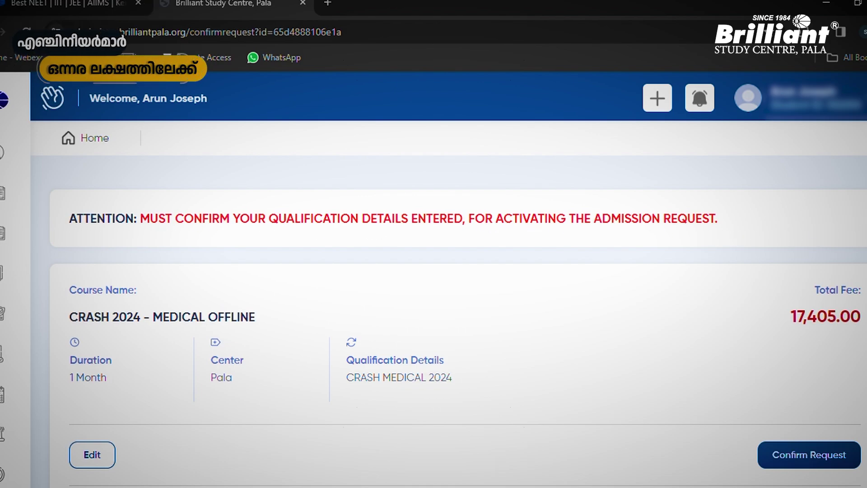
scroll(732, 237, down, 1)
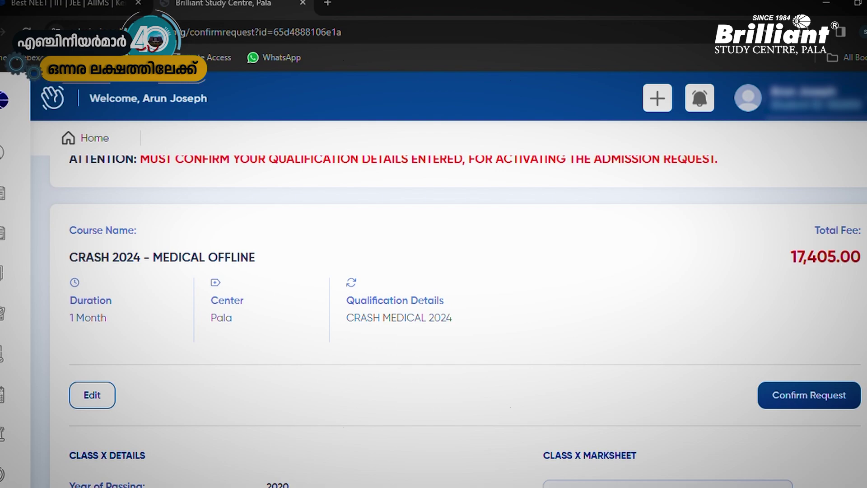
scroll(459, 316, down, 1)
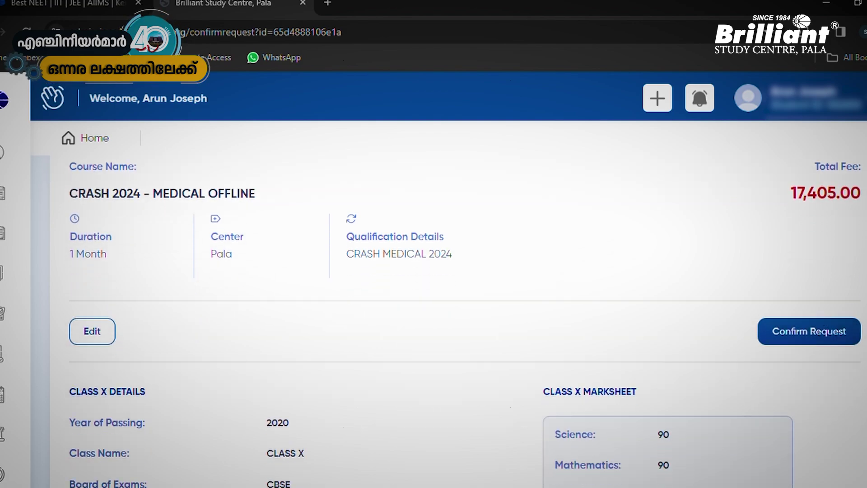
scroll(465, 321, down, 3)
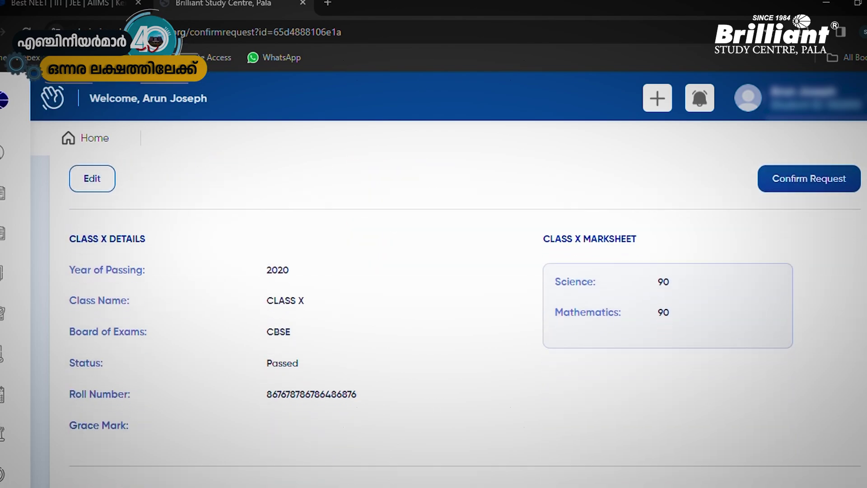
scroll(465, 320, down, 4)
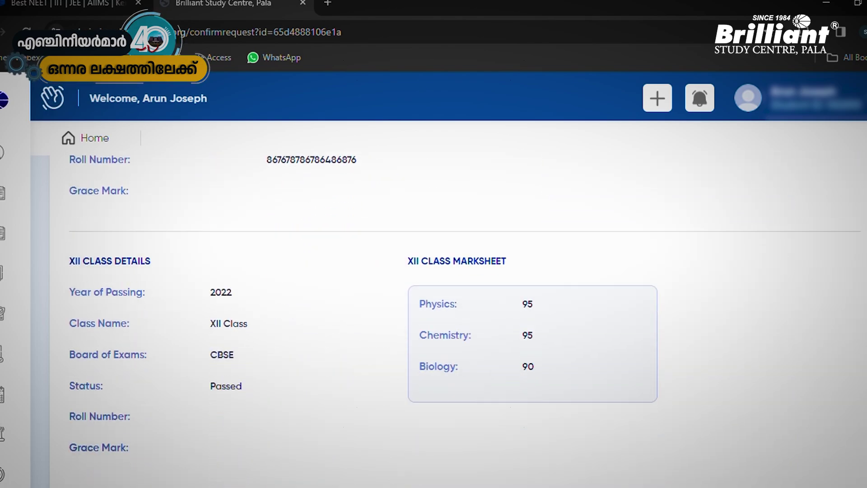
scroll(465, 321, down, 2)
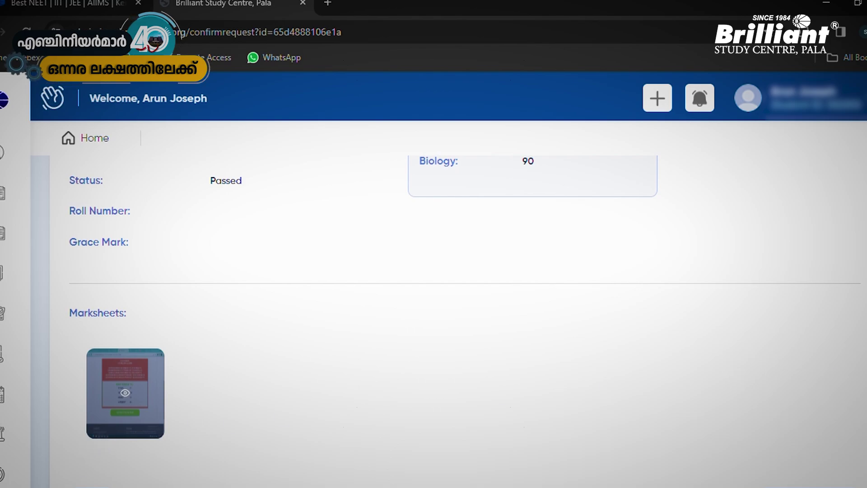
scroll(465, 320, up, 4)
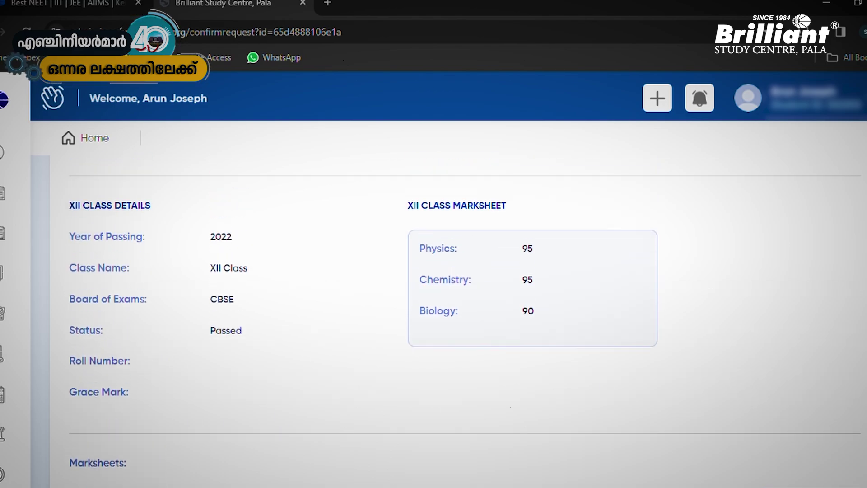
scroll(465, 321, up, 2)
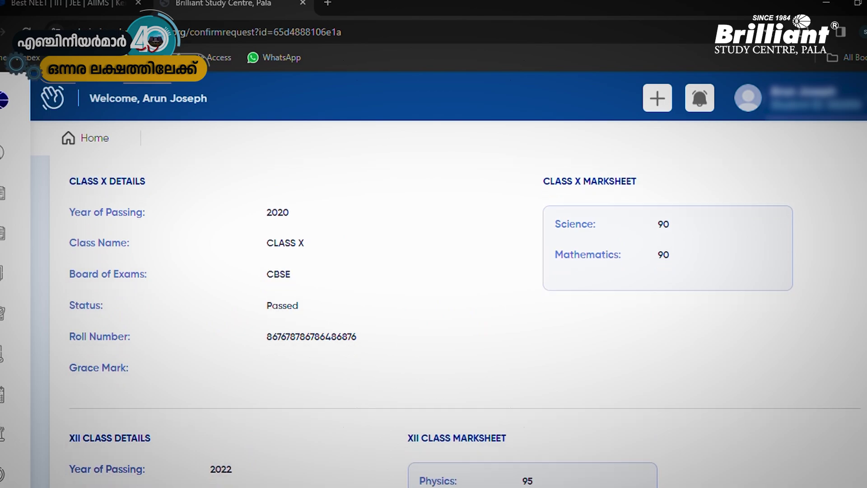
scroll(465, 320, down, 5)
scroll(456, 316, down, 3)
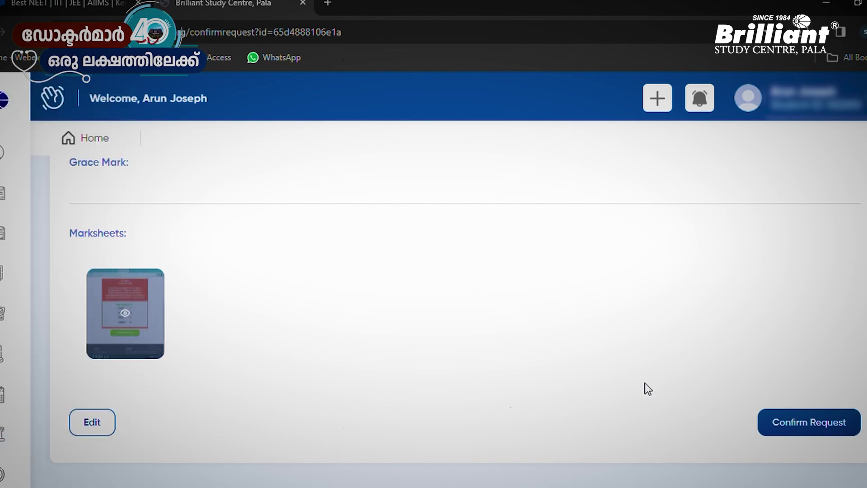
click(835, 422)
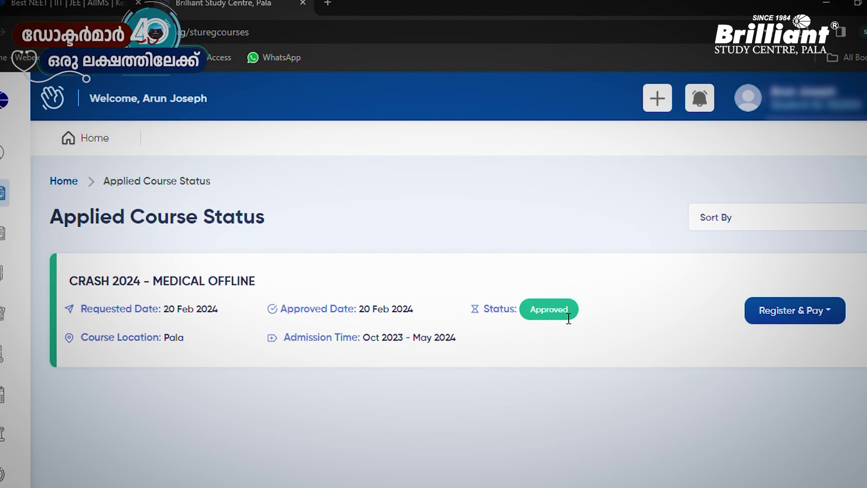
Start Register & Pay, set gender Male and category General, and enter the father's name
click(790, 316)
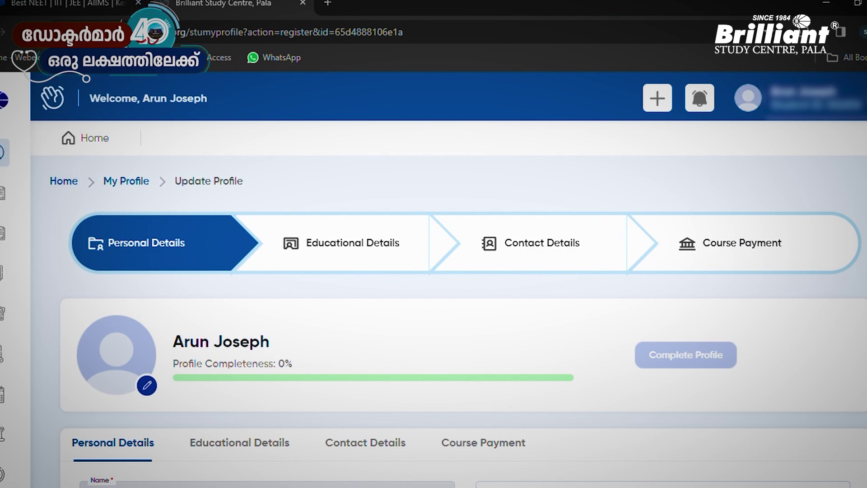
scroll(452, 316, down, 2)
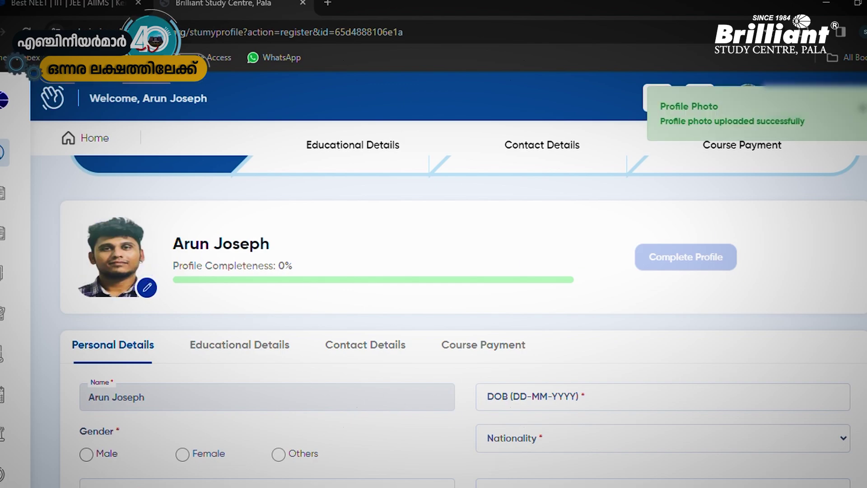
scroll(451, 316, down, 5)
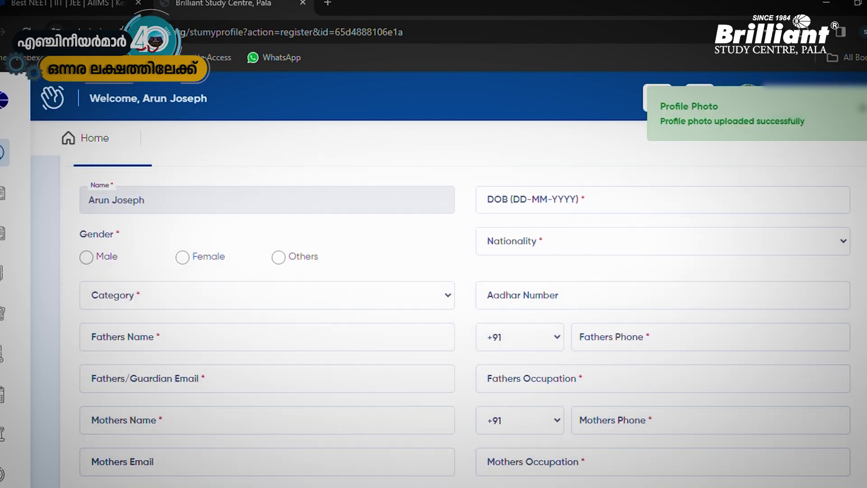
scroll(433, 316, up, 1)
click(86, 257)
click(131, 294)
key(Tab)
text(Joseph)
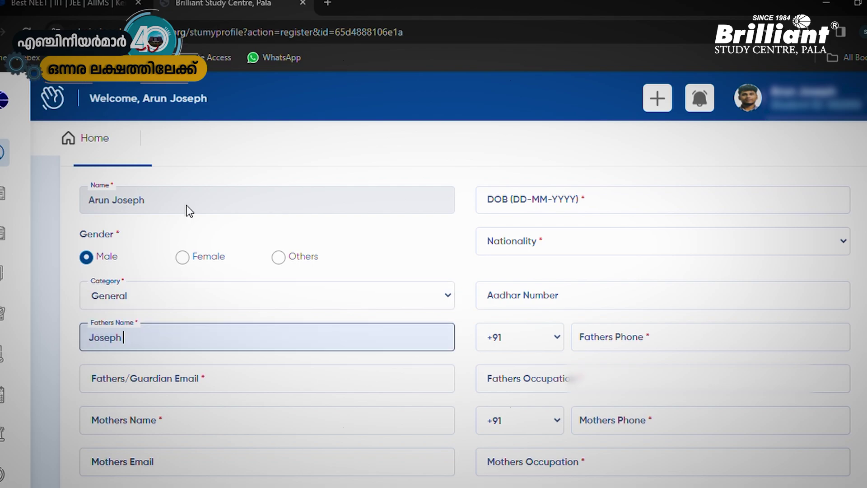
Enter the father's/guardian's e-mail, the mother's name and the mother's e-mail
click(144, 379)
click(169, 411)
text(maria)
key(Tab)
scroll(294, 338, down, 3)
Set contact Father, class Class-XII CRASH/REPEATERS 2024, date of birth, nationality Indian, and the Aadhar number
click(164, 333)
click(164, 379)
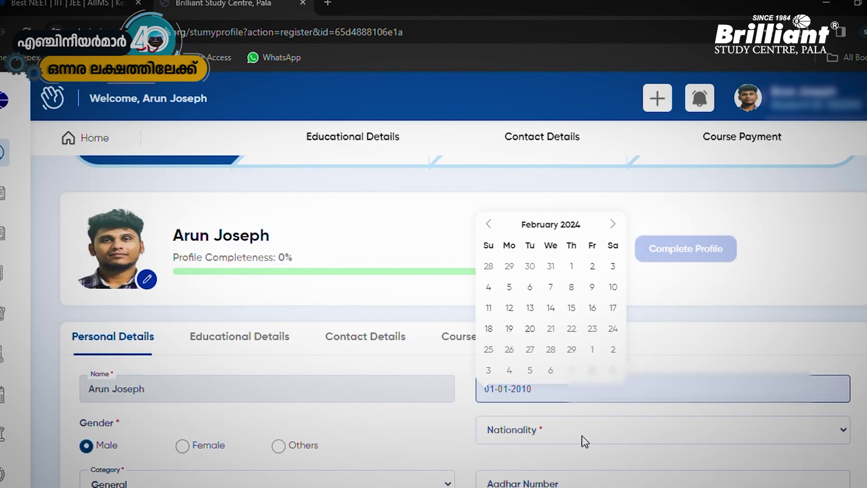
click(581, 429)
click(581, 452)
scroll(581, 406, down, 3)
click(713, 341)
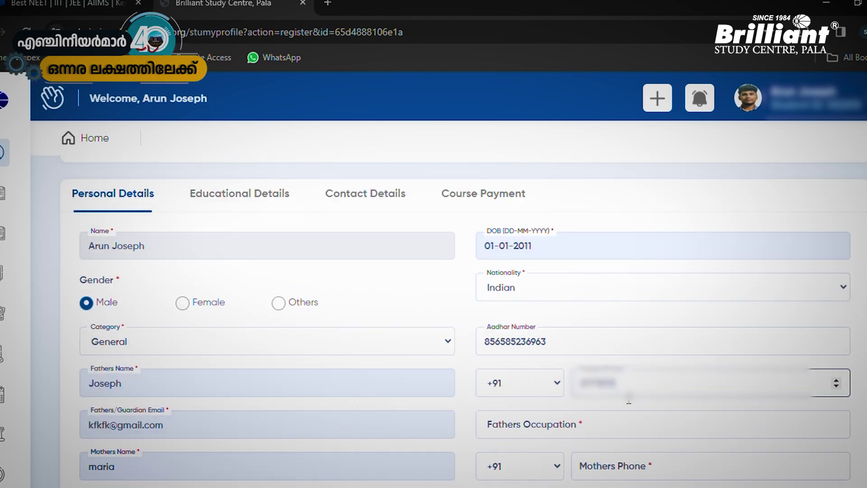
Enter father's occupation, mother's occupation 'housewife', blood group O-, stream CBSE, and continue
click(632, 424)
text(dvdfdvgdd)
scroll(548, 330, down, 4)
click(548, 333)
text(housewife)
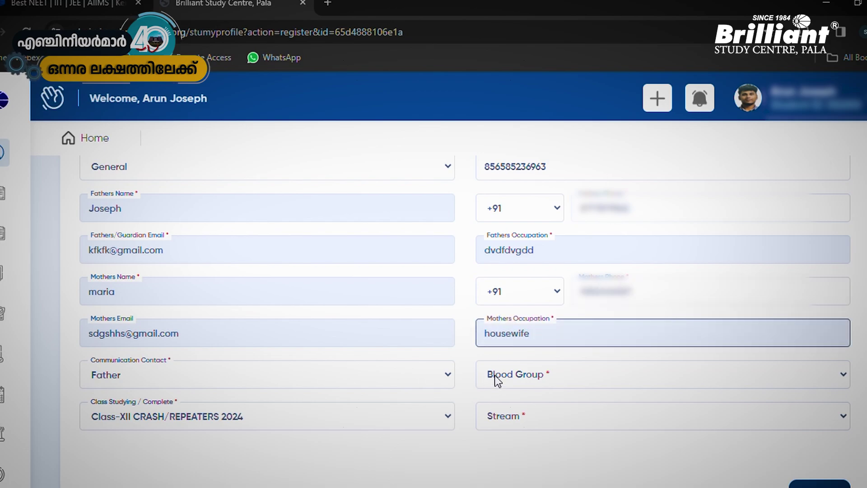
key(Tab)
key(Down)
key(Tab)
key(Down)
scroll(548, 329, up, 6)
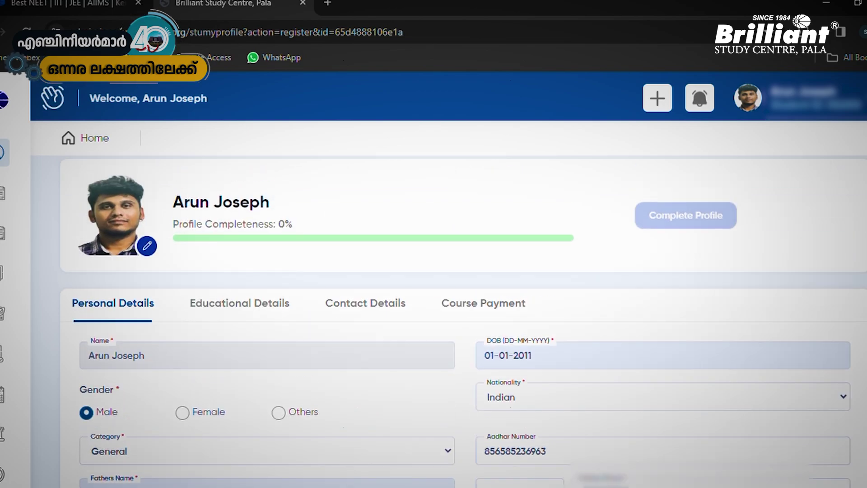
scroll(549, 329, down, 7)
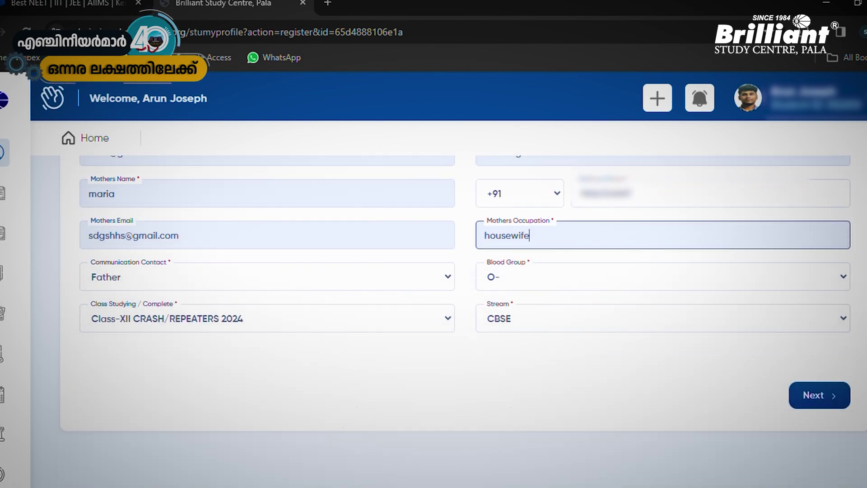
click(820, 392)
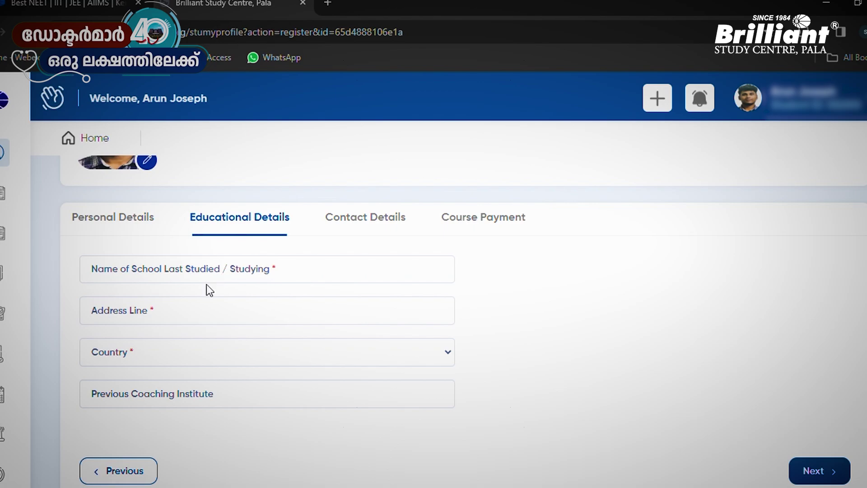
Autofill the Educational Details with school, address and country, and accept them
click(188, 299)
click(401, 387)
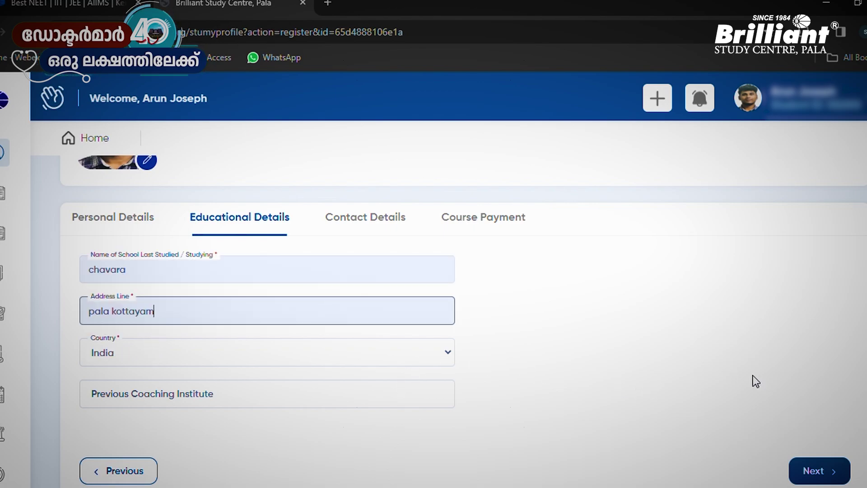
click(819, 475)
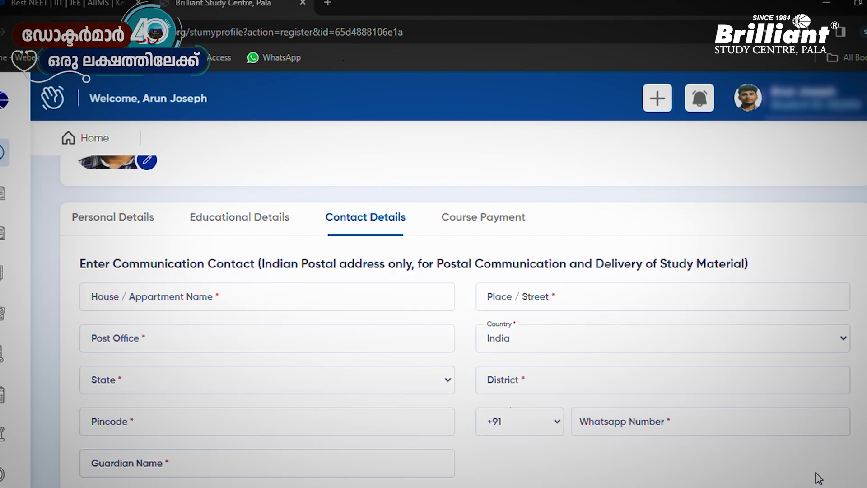
Complete the Contact Details address fields and save the profile to reach Course Payment
scroll(463, 321, down, 1)
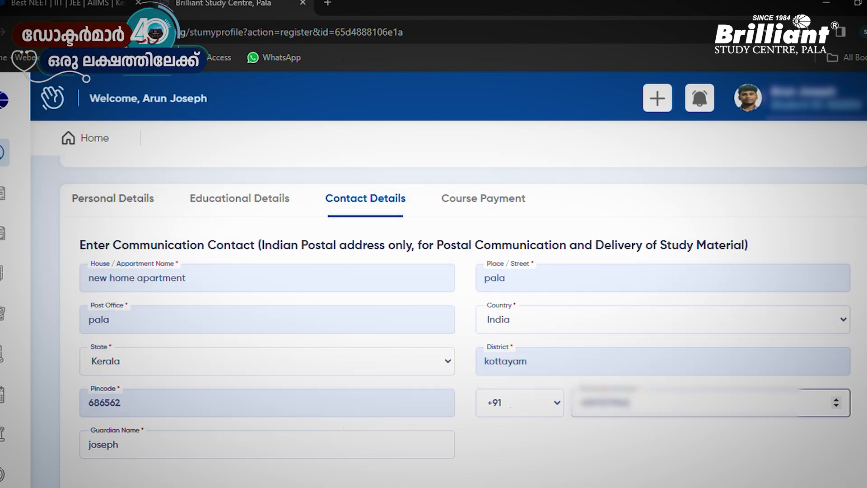
scroll(463, 316, down, 3)
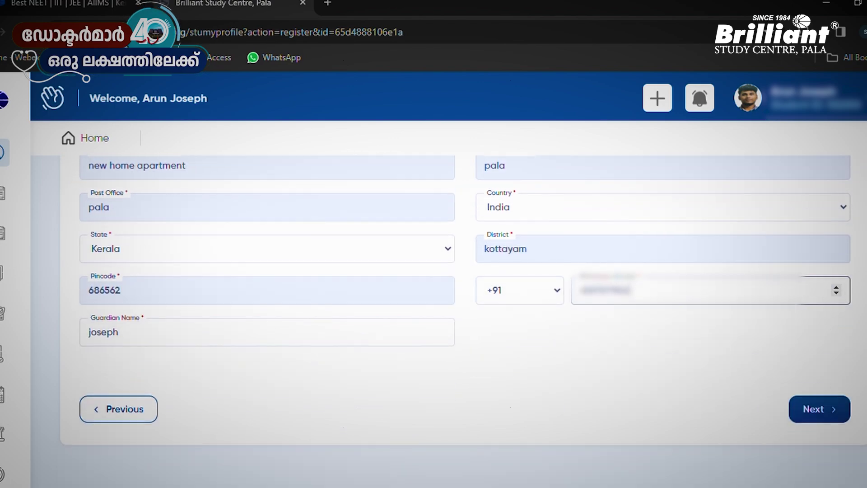
click(825, 410)
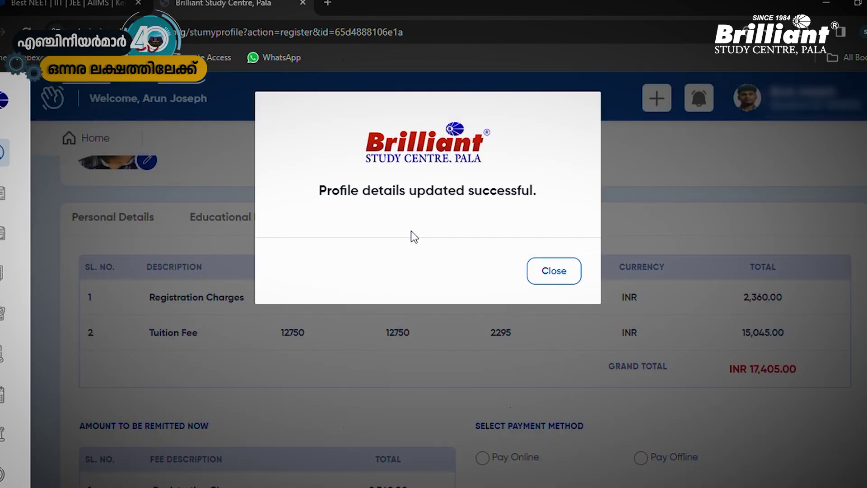
Dismiss the 'Profile details updated' message and choose Pay Online for the INR 17,405.00 fees
click(551, 274)
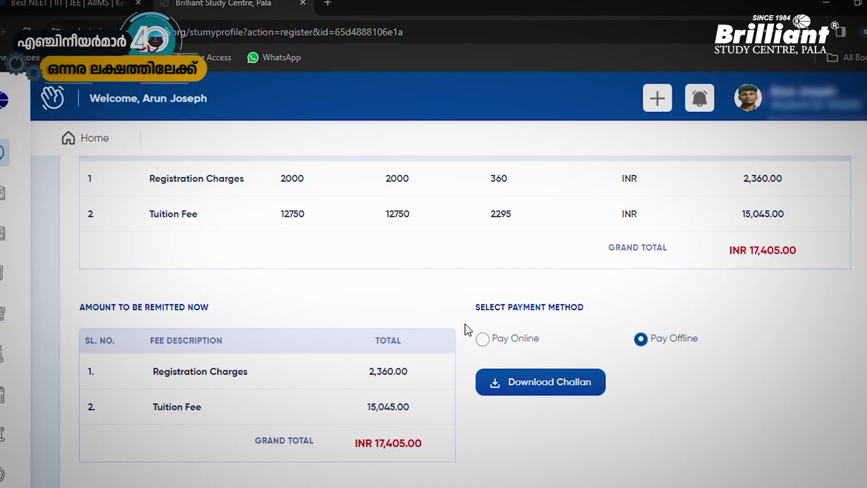
click(483, 339)
scroll(484, 342, down, 3)
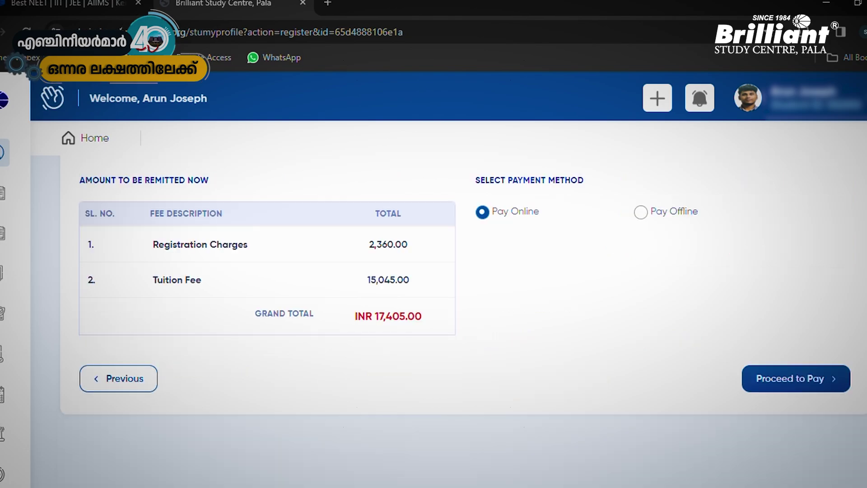
Proceed to pay ₹17,405, accept the refund policy, then choose UPI / QR and its UPI ID field
click(799, 386)
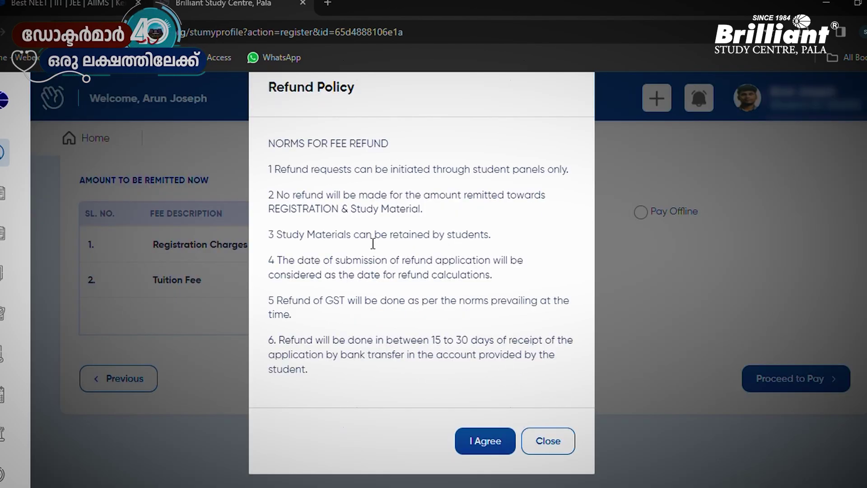
click(478, 441)
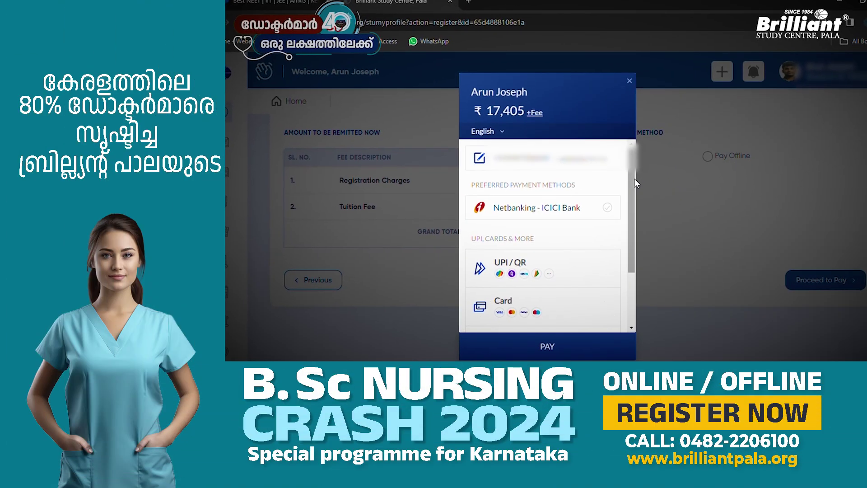
drag(632, 178, 629, 204)
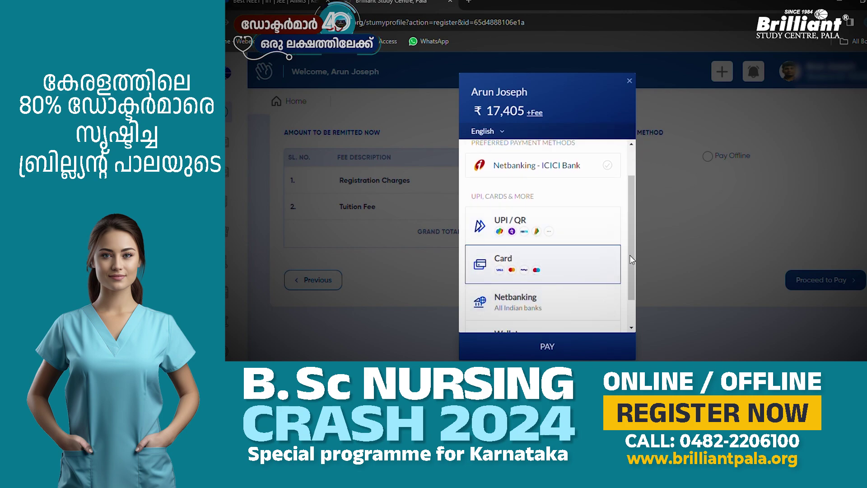
mouse_move(635, 254)
mouse_down()
mouse_move(635, 275)
mouse_move(639, 256)
mouse_up()
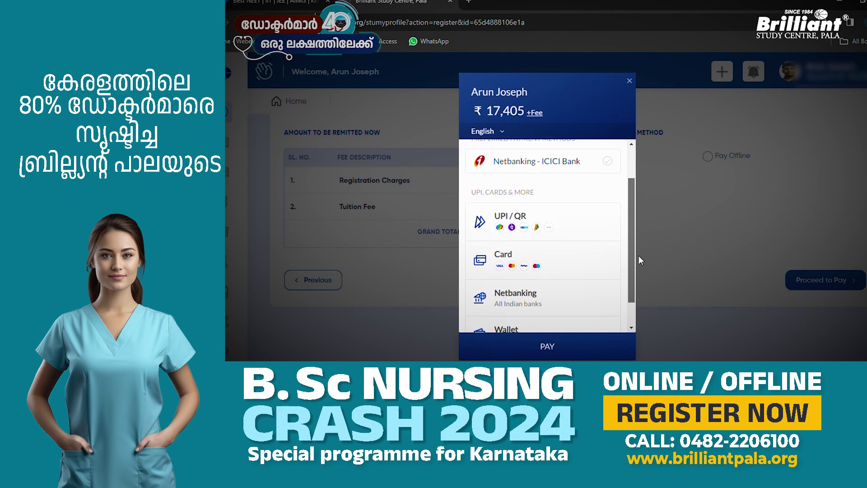
click(520, 216)
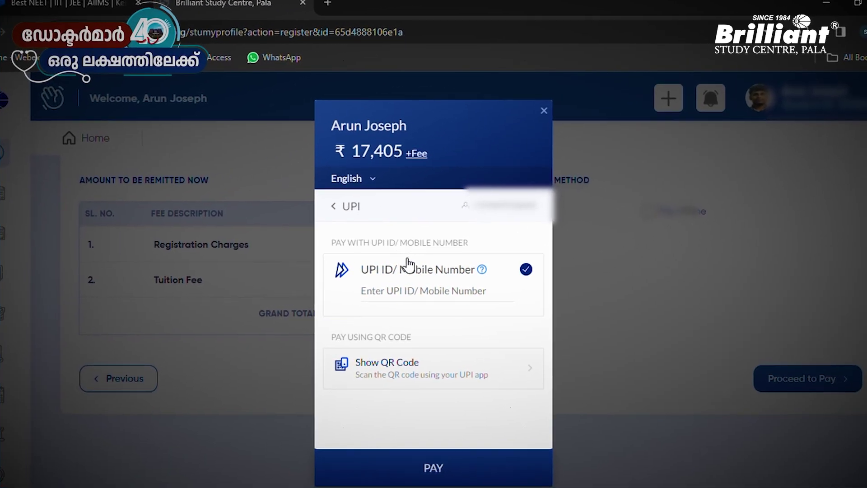
click(377, 277)
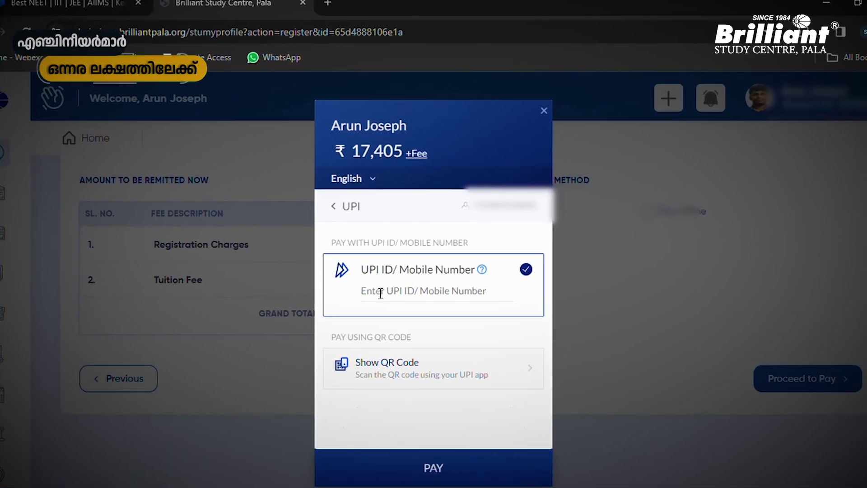